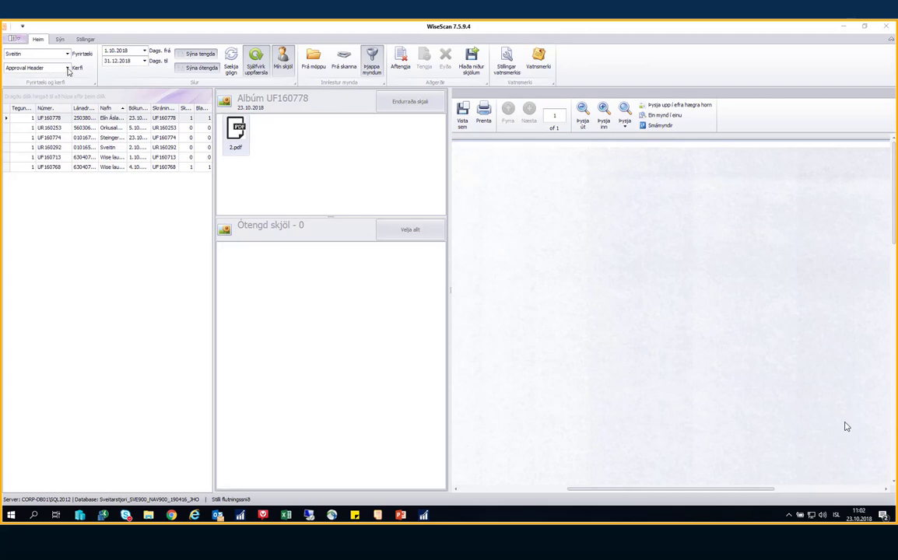
Switch the list to Approval Invoice Header and back to Approval Header, keeping start date 1.10.2018
left_click(67, 68)
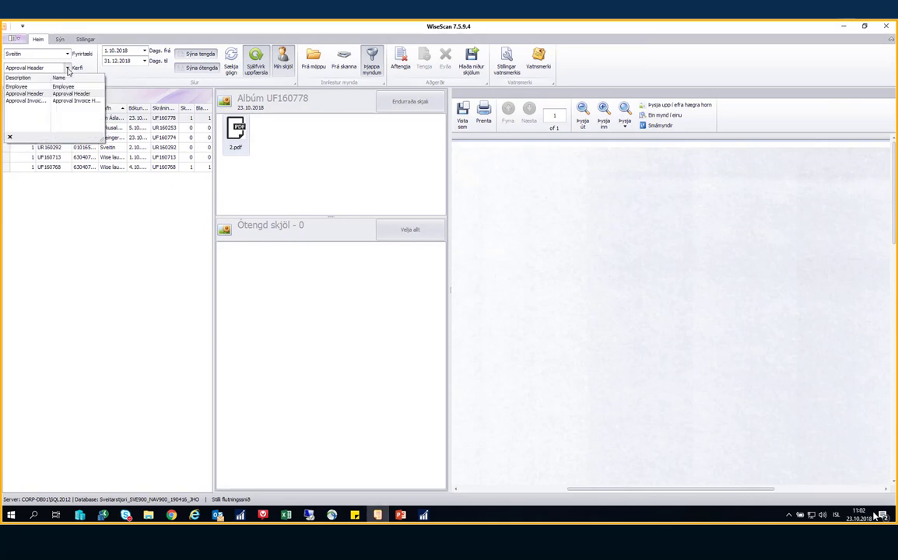
left_click(28, 93)
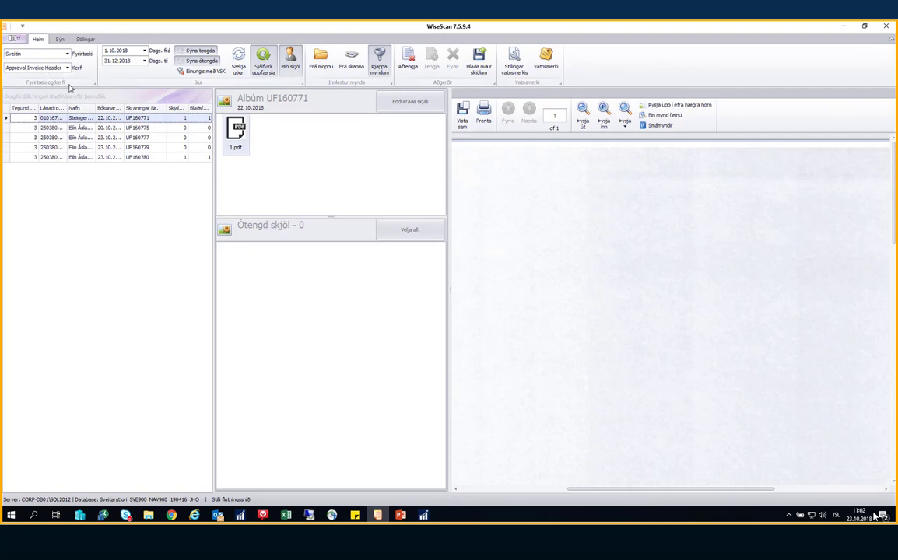
left_click(69, 71)
left_click(55, 88)
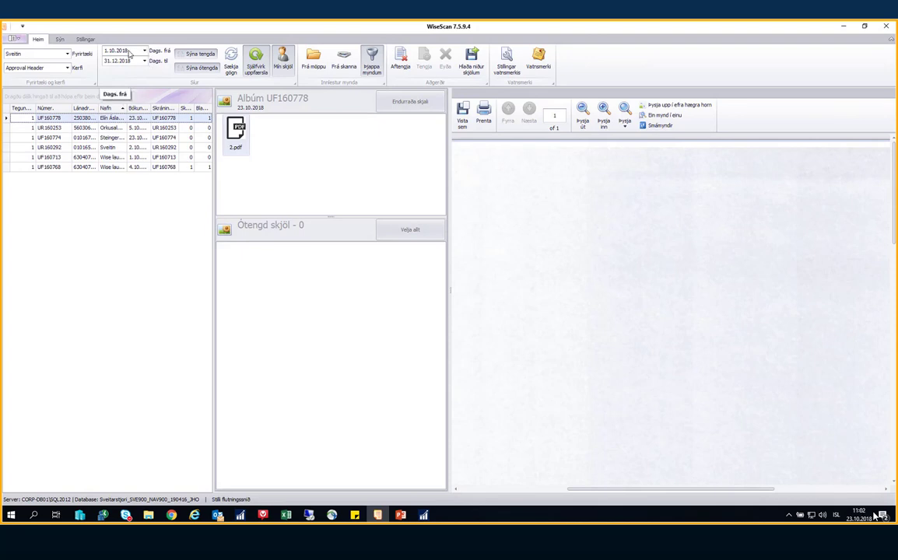
left_click(144, 52)
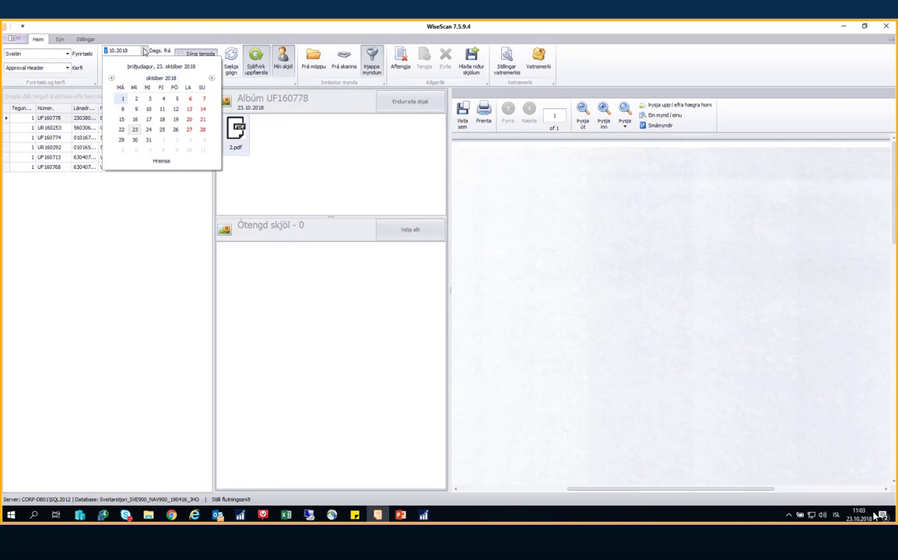
left_click(144, 51)
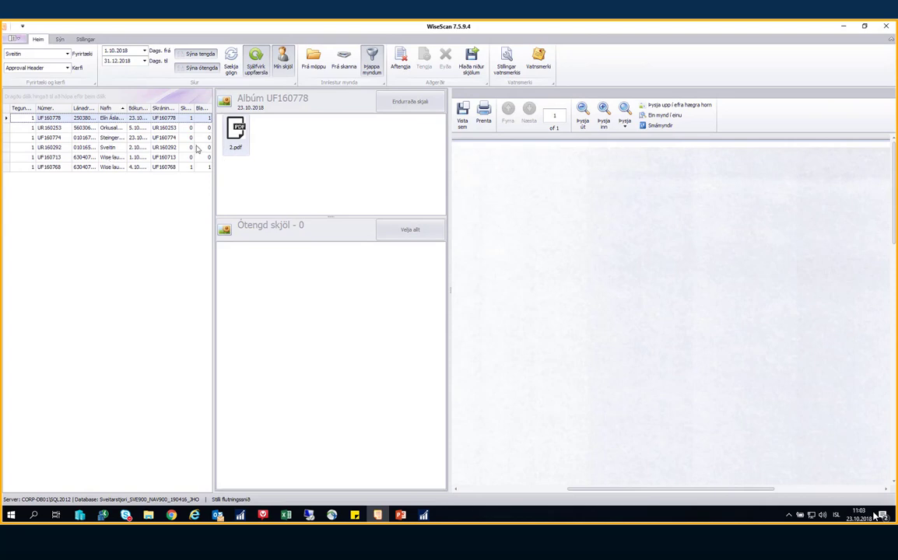
Try the album's small, extra-large, tile, normal, details and library views, and toggle the preview pane off and on
left_click(59, 40)
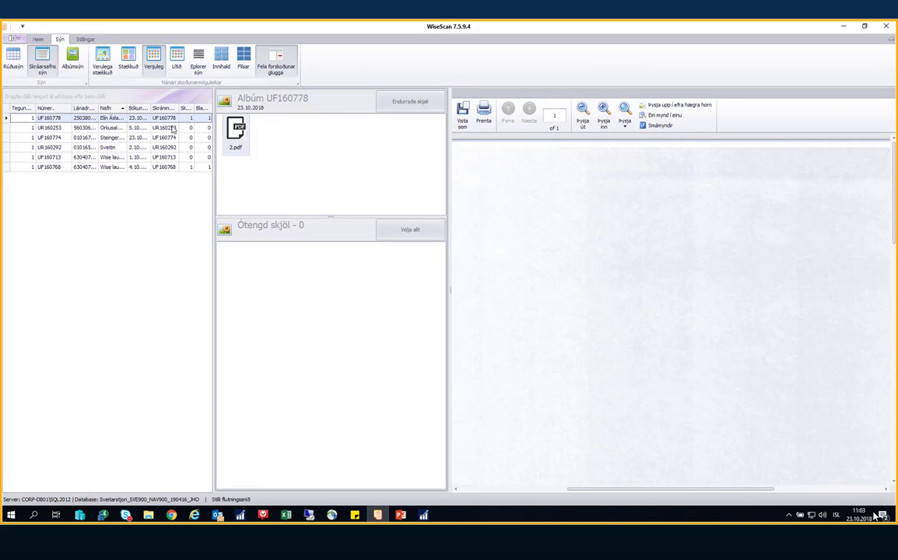
left_click(177, 59)
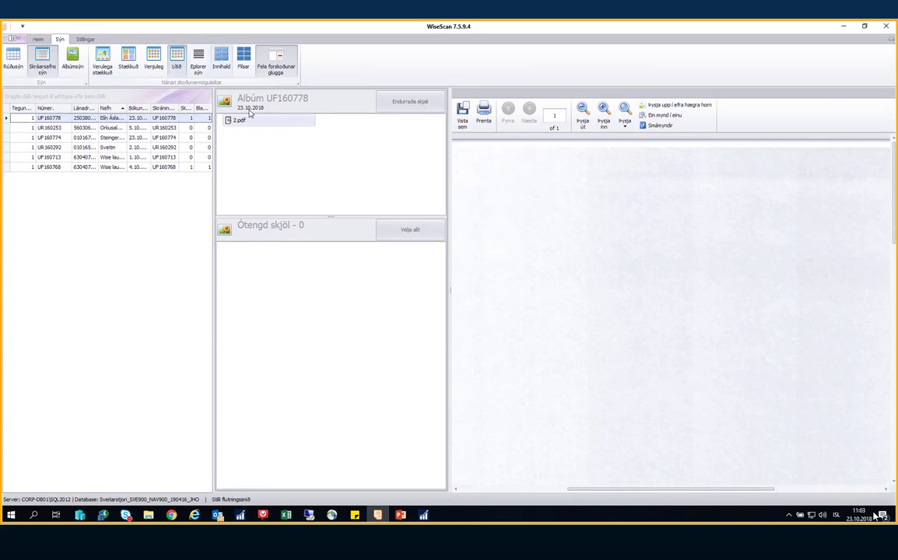
left_click(102, 59)
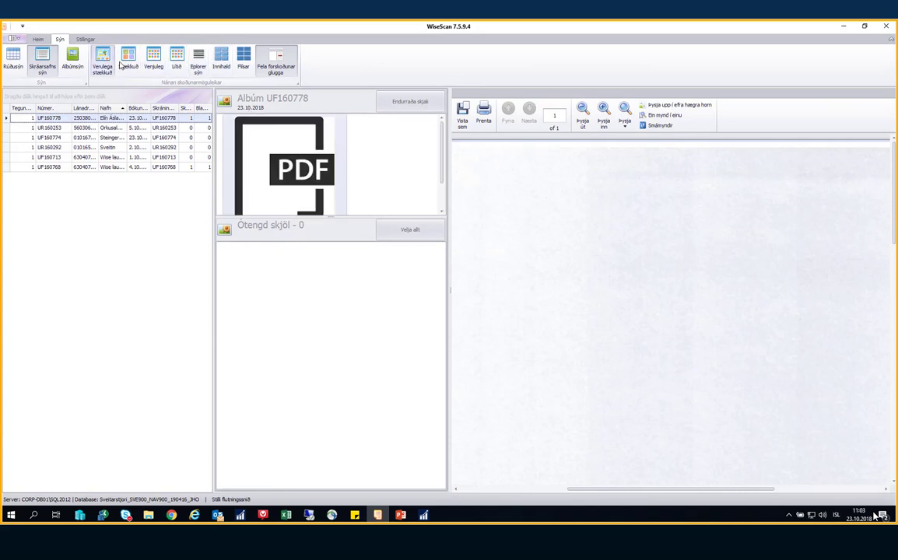
left_click(243, 59)
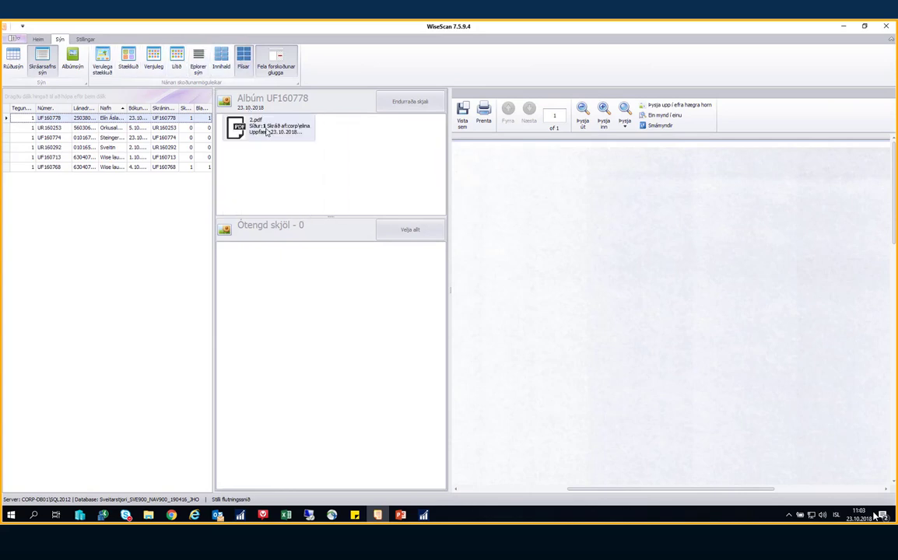
left_click(153, 59)
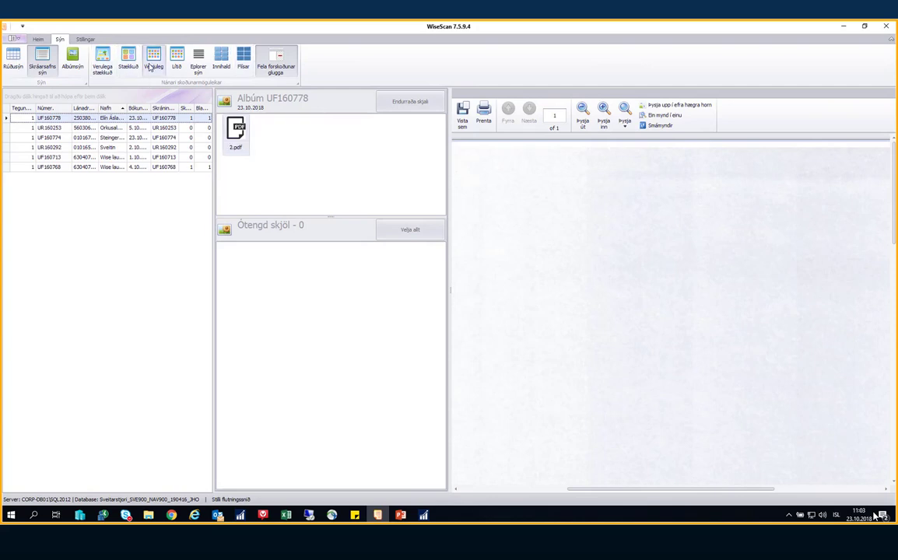
left_click(14, 59)
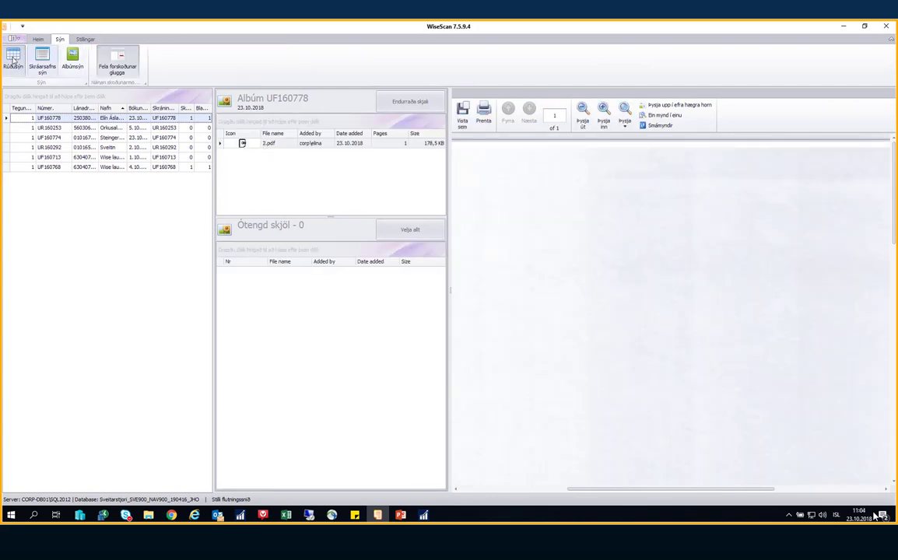
left_click(40, 60)
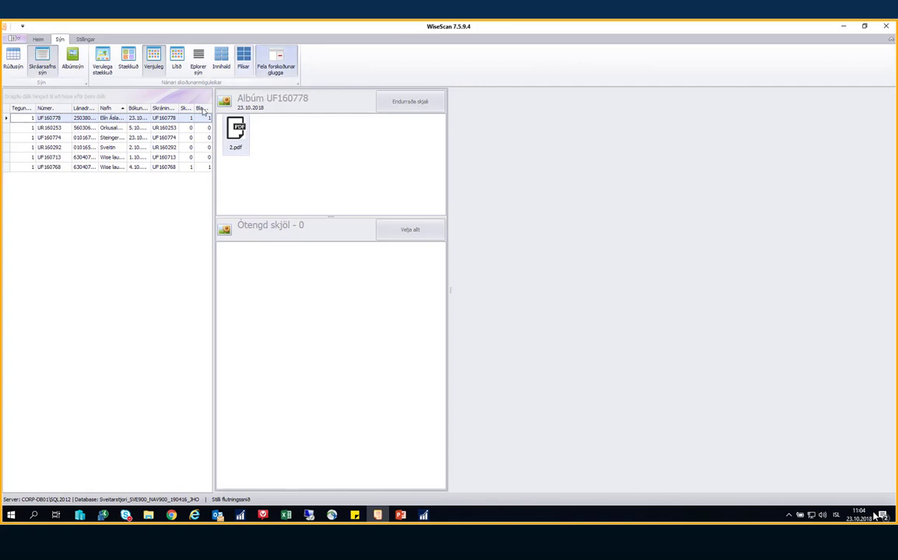
left_click(267, 68)
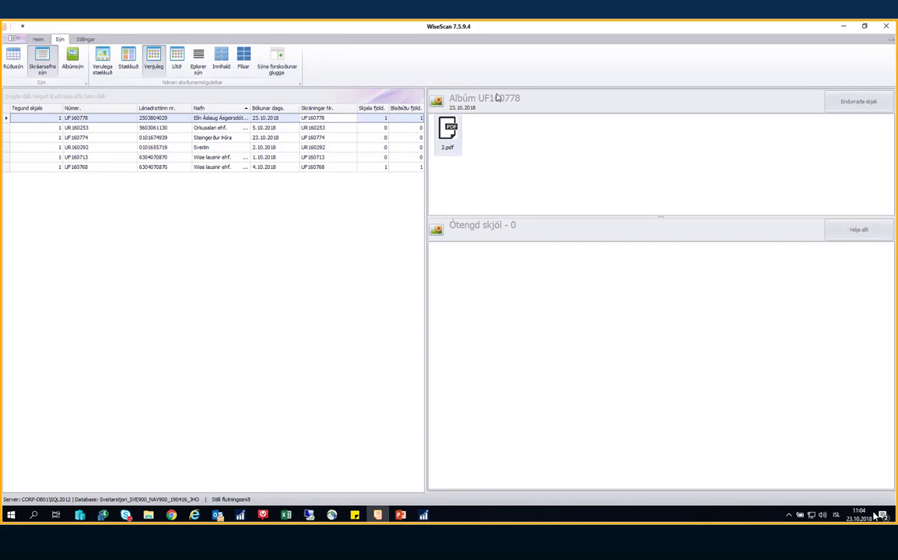
left_click(279, 68)
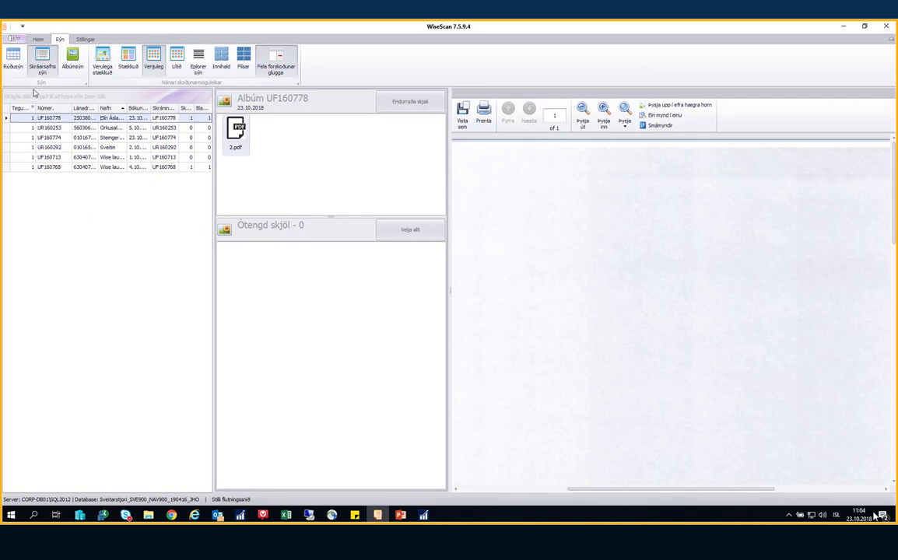
Widen the document list and readjust the splitters between the list, album panel and viewer
left_click(38, 40)
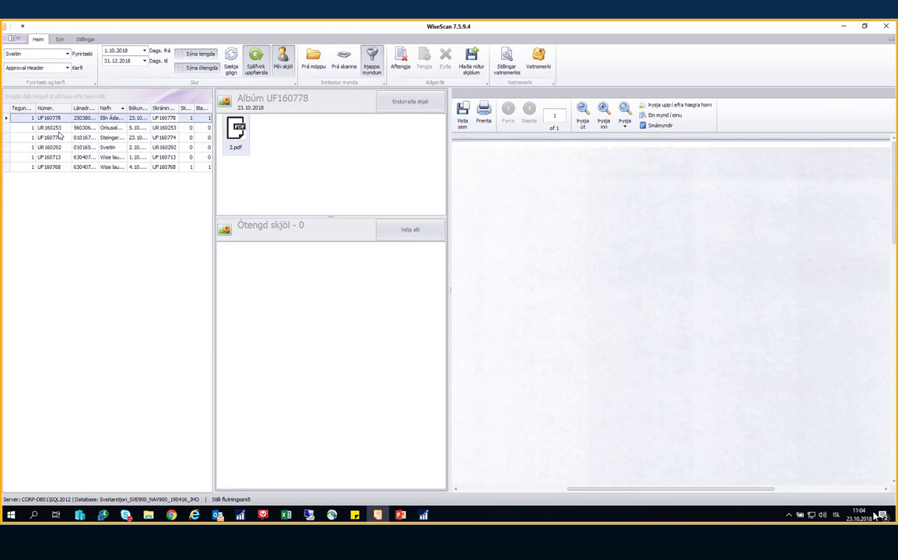
left_click(214, 144)
left_click_drag(220, 145, 263, 144)
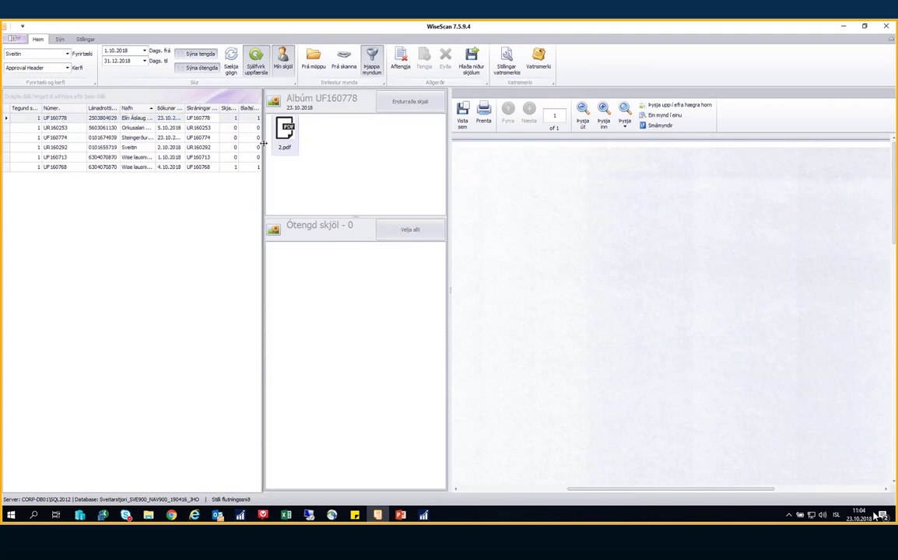
mouse_move(449, 166)
left_mouse_down()
mouse_move(492, 171)
mouse_move(458, 171)
left_mouse_up()
left_click_drag(458, 171, 454, 167)
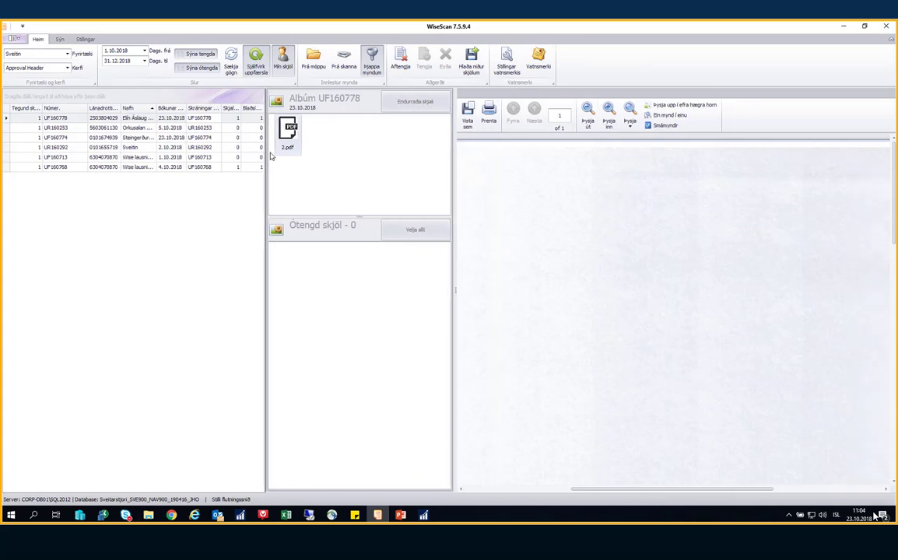
left_click_drag(266, 160, 231, 160)
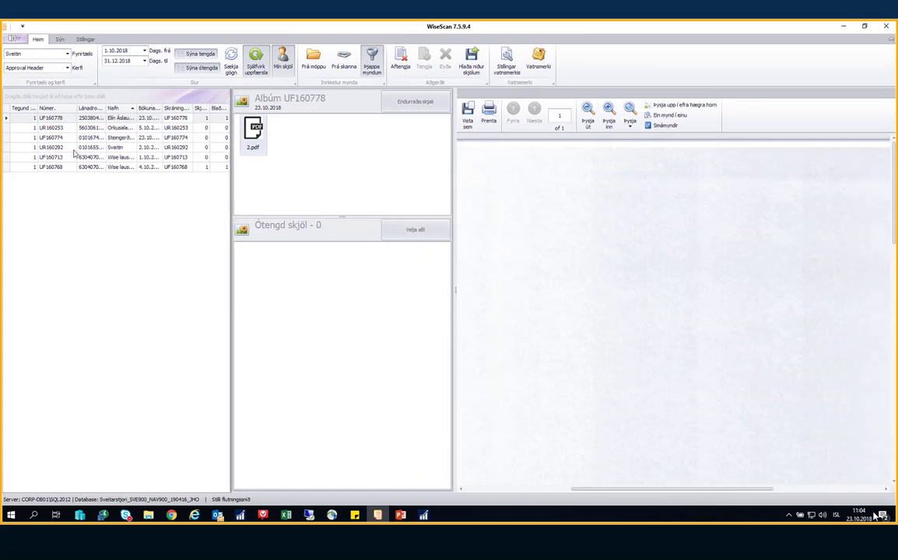
Hide the Skjala fjöld. and Tegund columns, then select row UF160774 to show its empty album
right_click(200, 110)
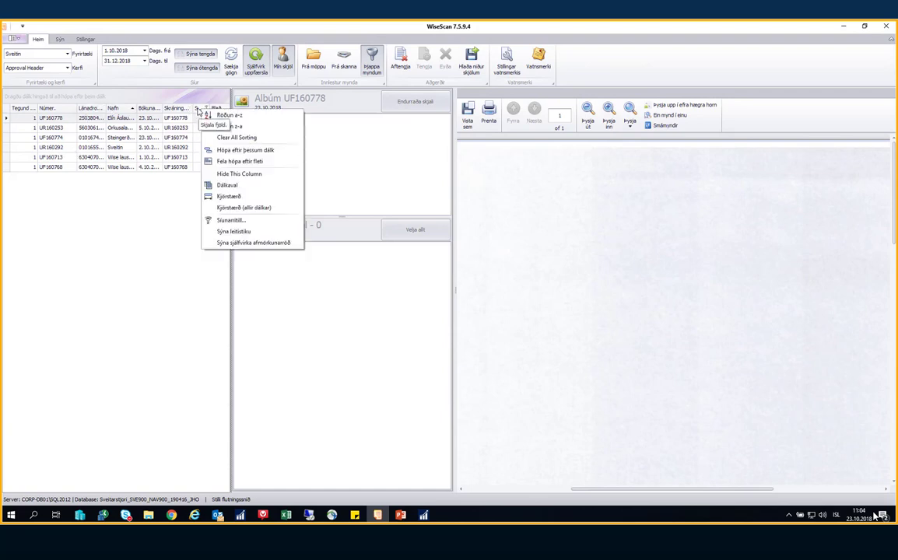
left_click(229, 174)
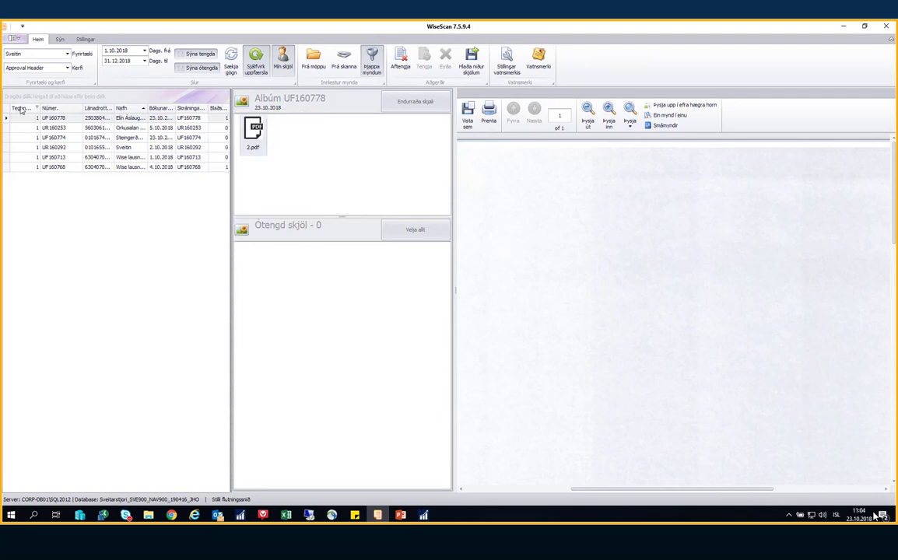
right_click(21, 109)
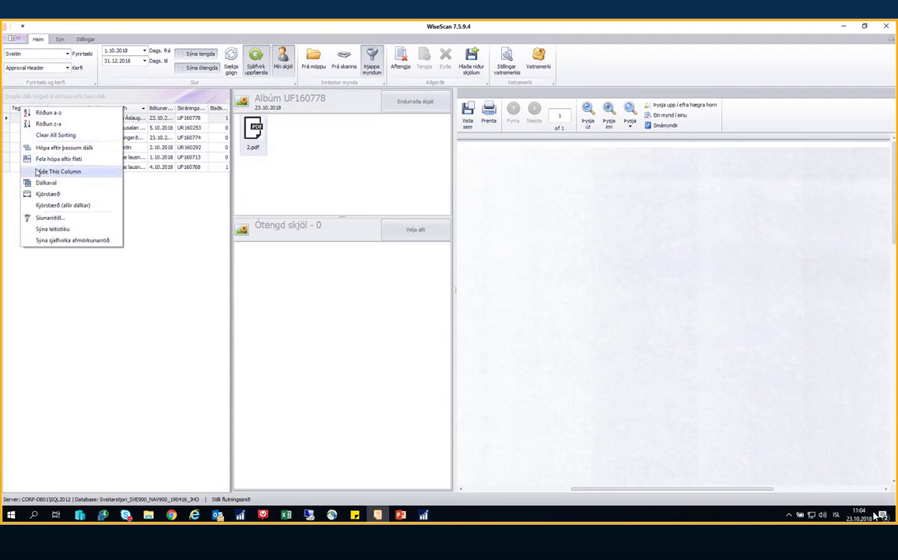
left_click(70, 171)
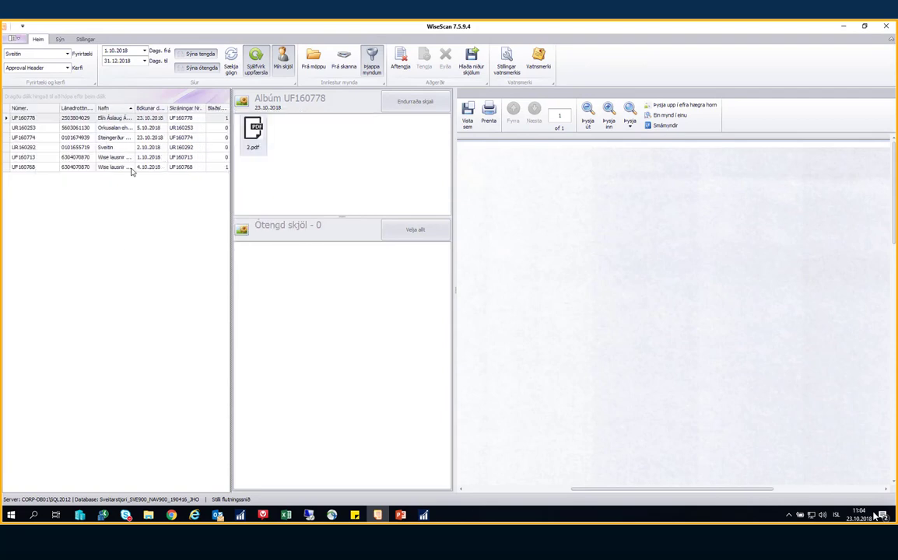
left_click(25, 139)
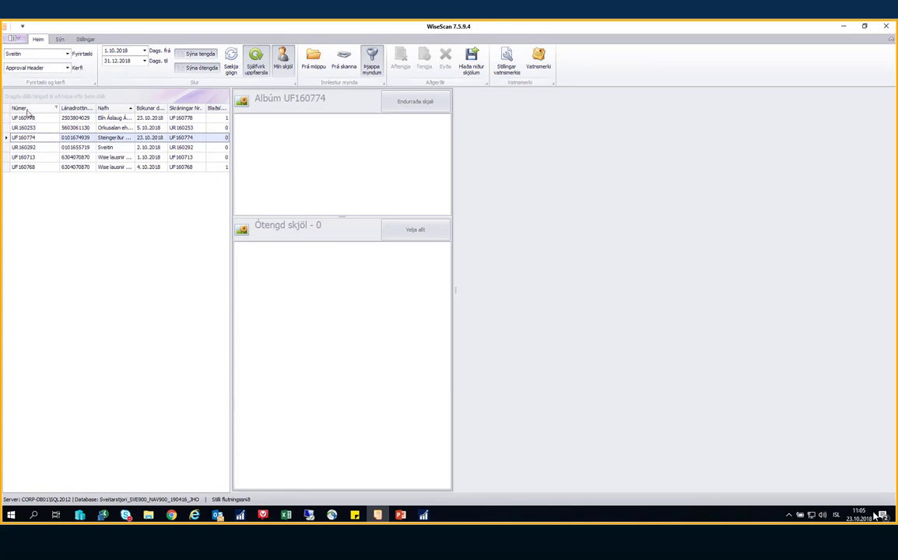
Filter the Númer. column to values starting with 'uf' and open album UF160778 holding 2.pdf
right_click(24, 109)
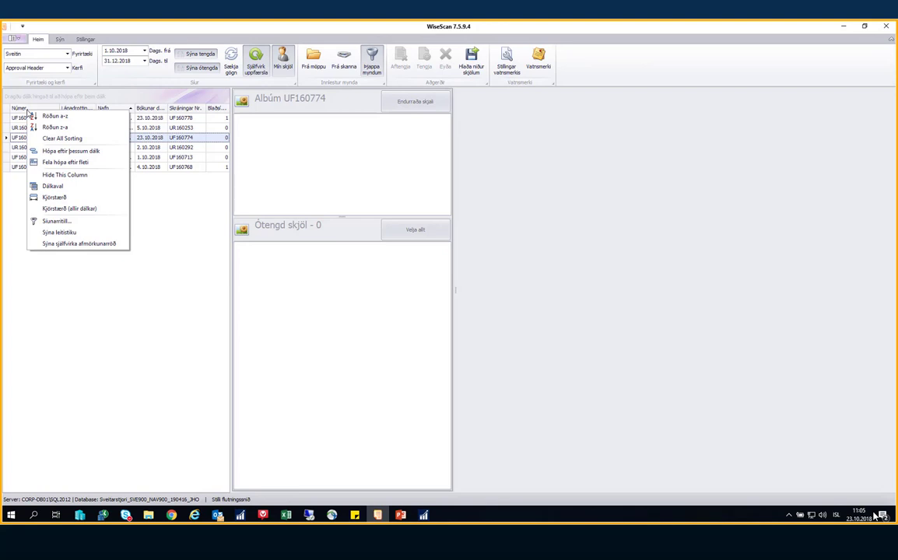
left_click(67, 223)
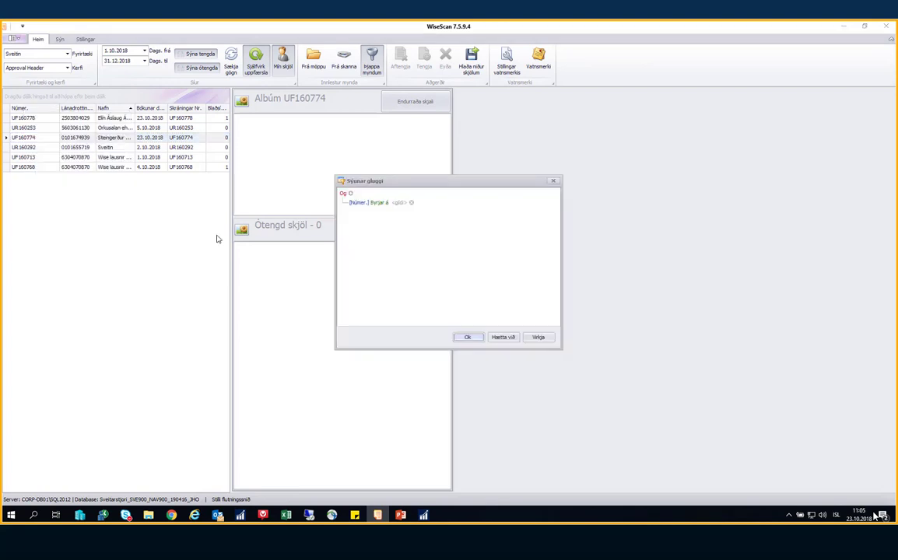
left_click(400, 203)
type("uf")
left_click(461, 339)
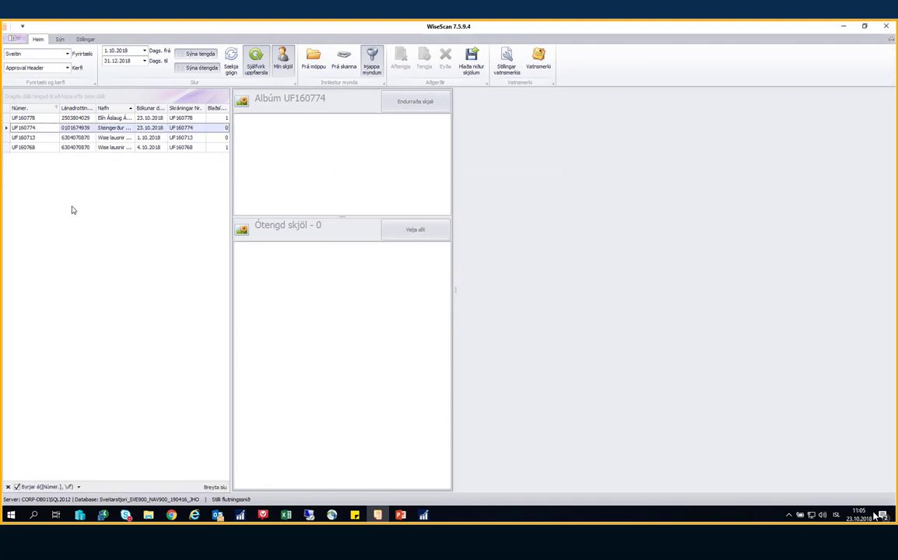
left_click(43, 119)
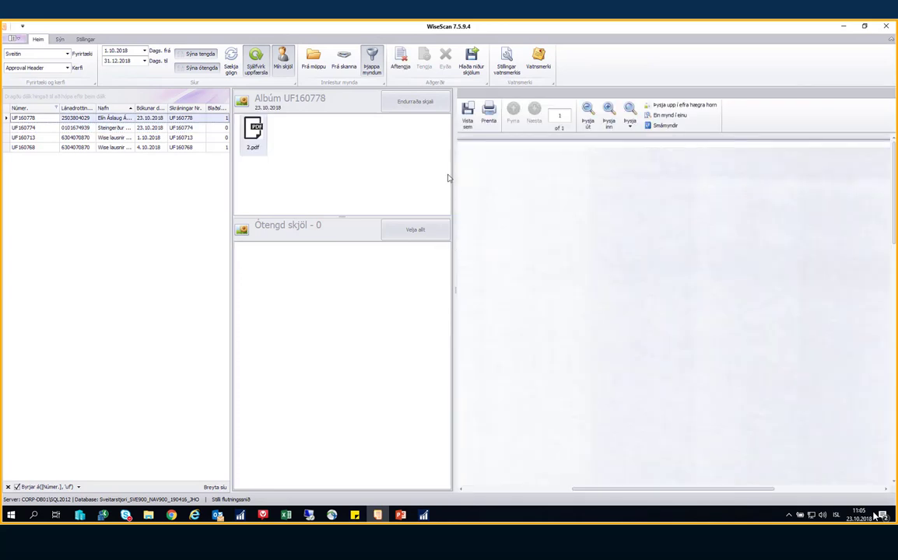
Zoom the preview to the page's upper-right corner to read the handwritten registration number
left_click(690, 106)
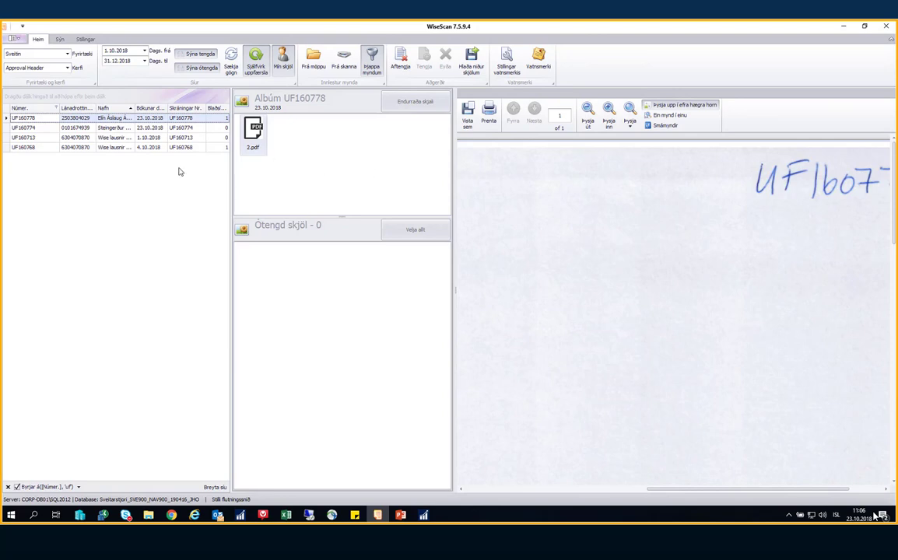
Create a new invoice registration in Dynamics NAV, accepting the automatic number UF160781
left_click(424, 516)
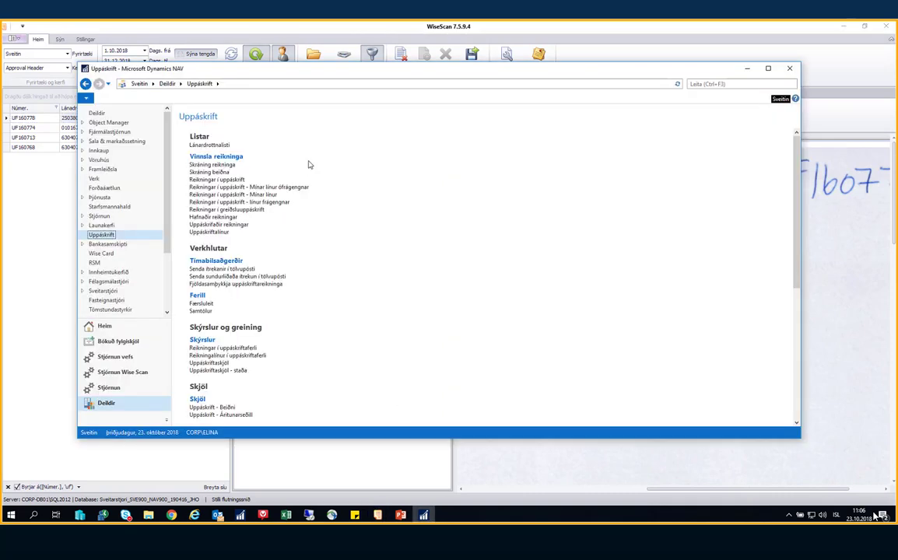
left_click(218, 166)
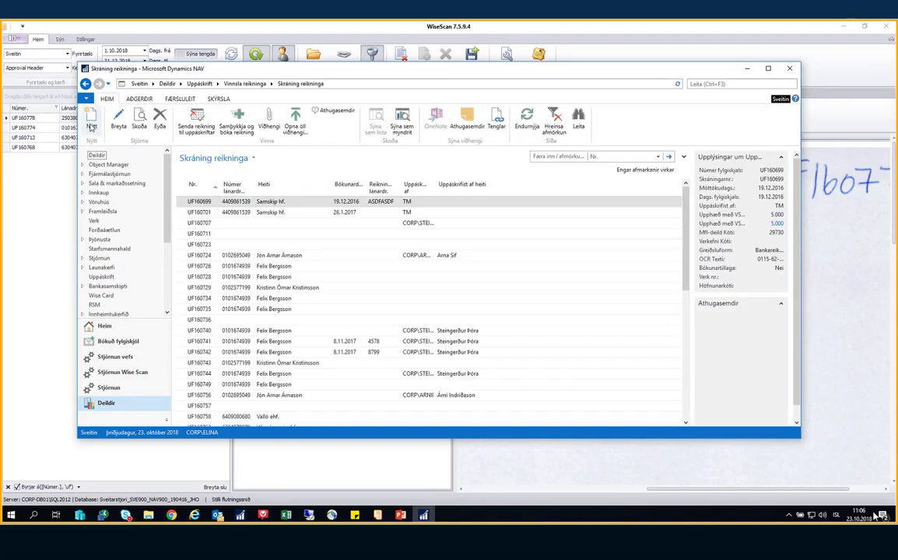
key("ctrl+n")
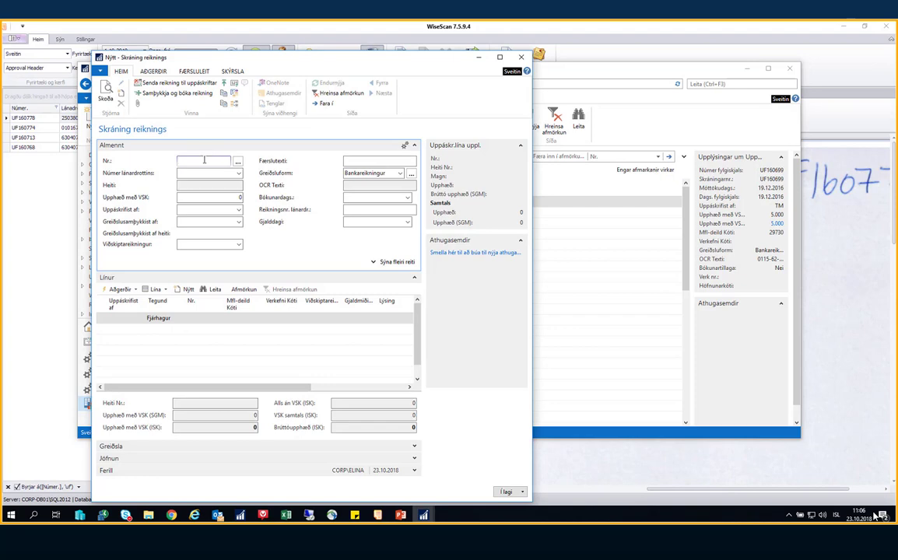
key("Return")
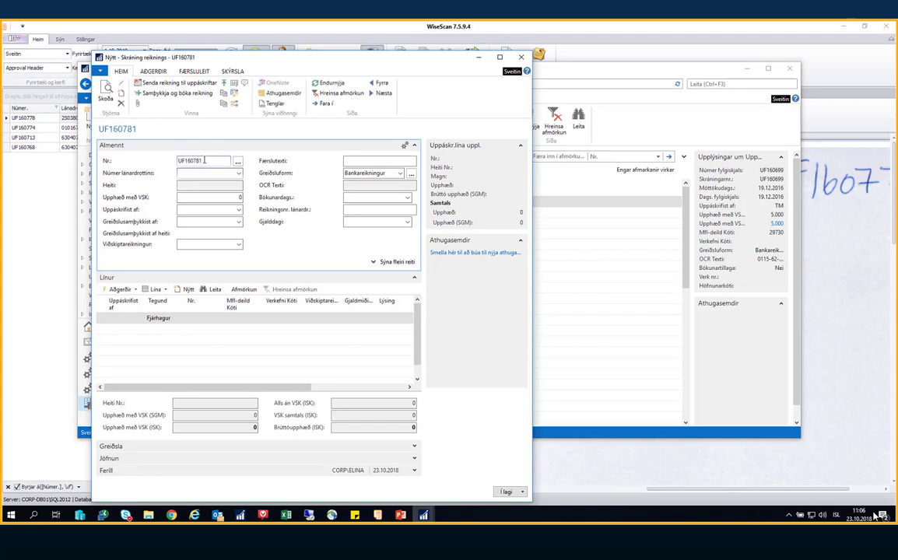
left_click_drag(205, 160, 176, 163)
Enter the vendor's number and an amount including VAT of 30000
left_click(187, 173)
key("Tab")
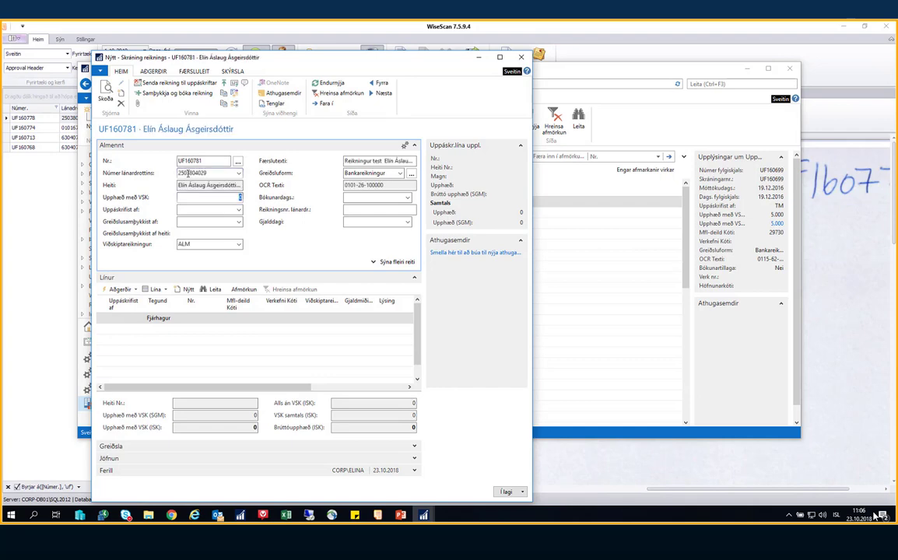
type("30000")
Accept the vendor's posting setup for the expense line and set the posting date to today
left_click(187, 173)
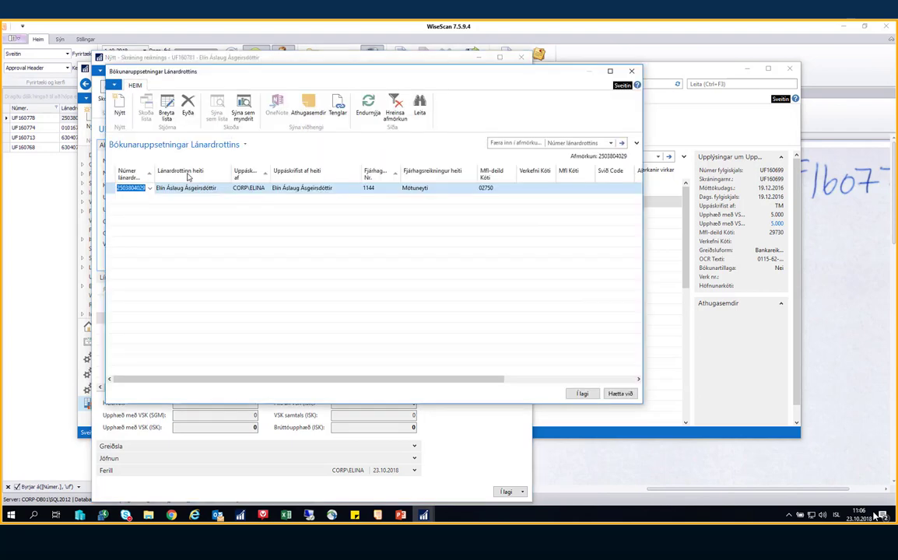
key("Return")
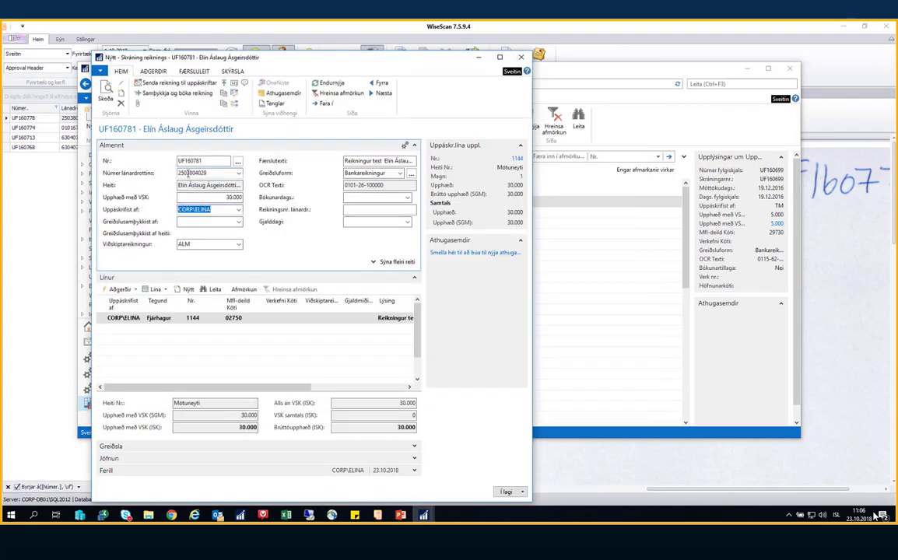
key("Return")
key("Return")
key("Return")
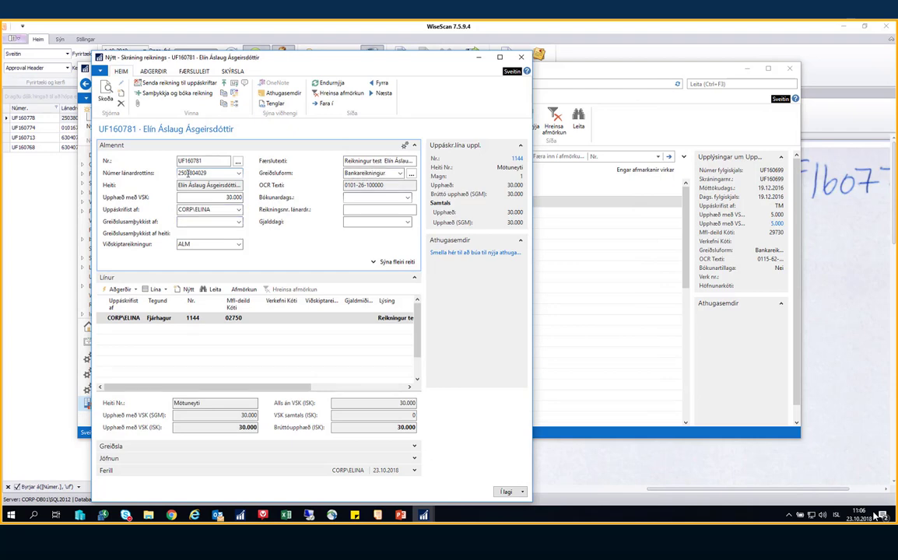
type("d")
key("Return")
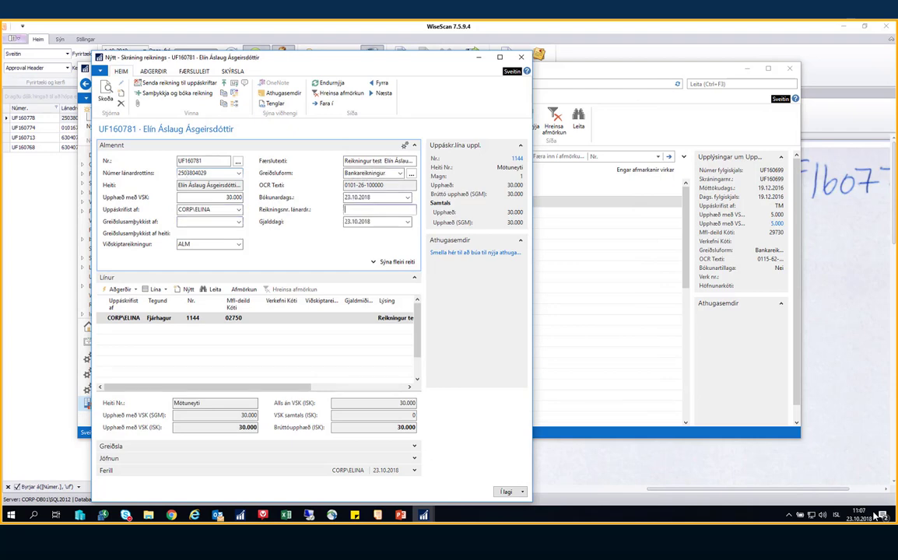
key("shift+Tab")
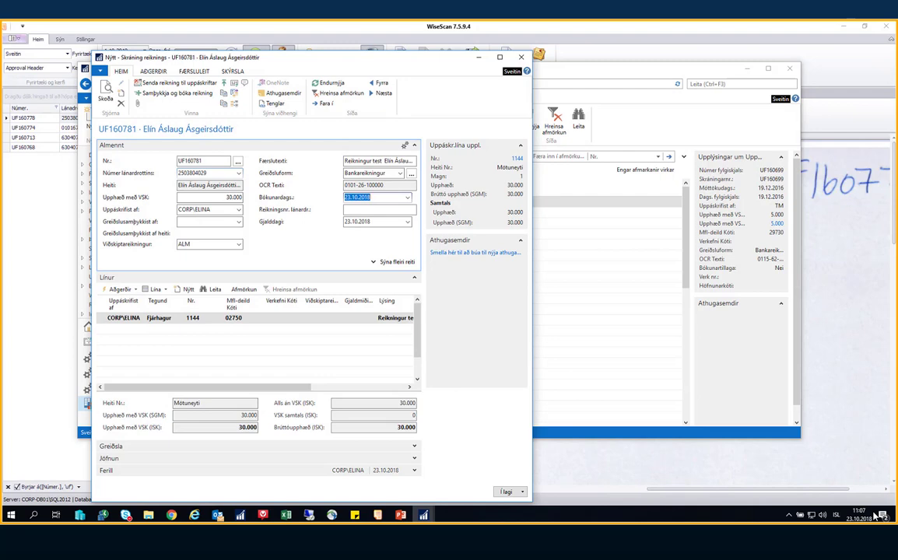
Check the scan in WiseScan, then enter vendor invoice number 20 on invoice UF160781
left_click(148, 33)
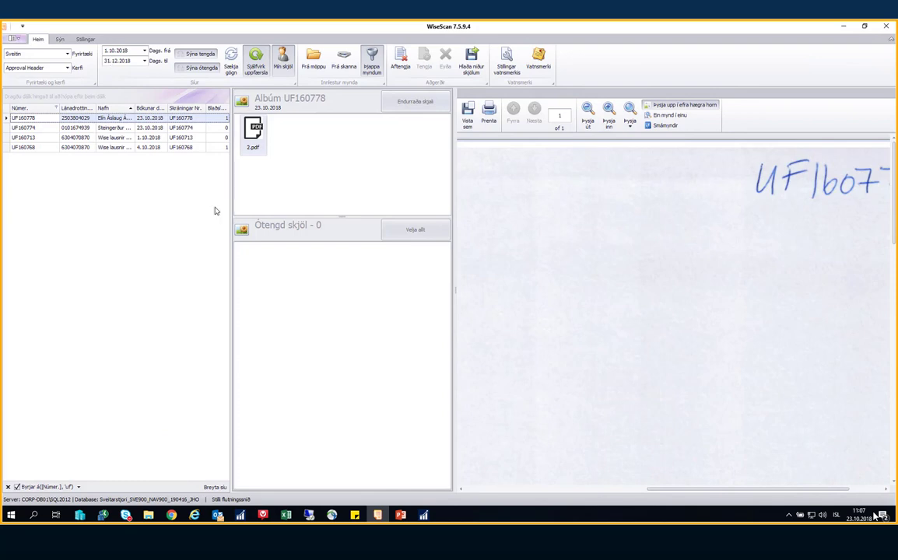
mouse_move(423, 515)
left_click(474, 474)
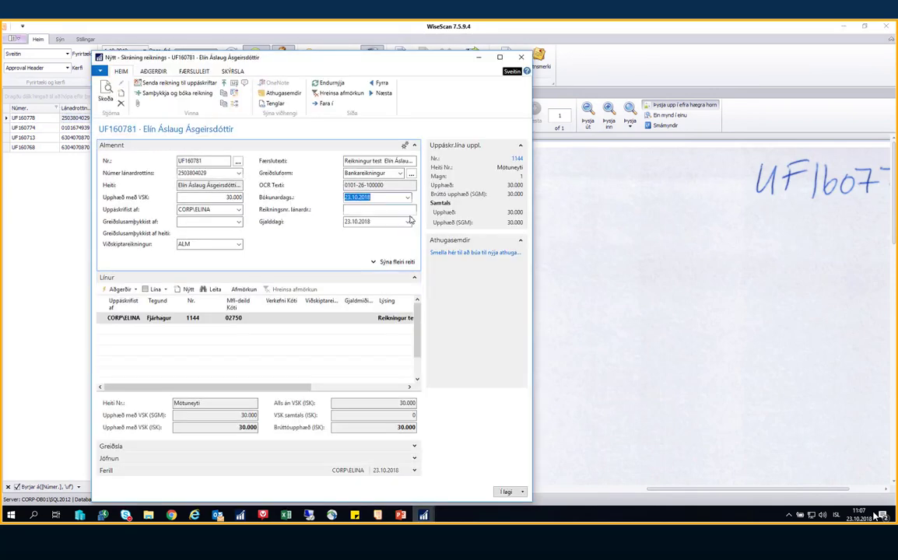
left_click(385, 210)
type("20")
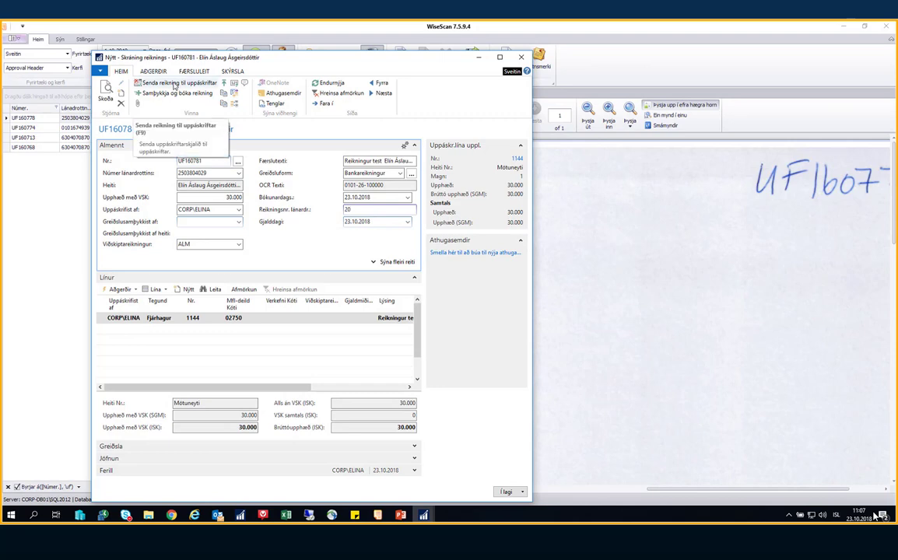
Send invoice UF160781 for approval with Senda reikning til uppáskriftar, confirming with Já
left_click(175, 84)
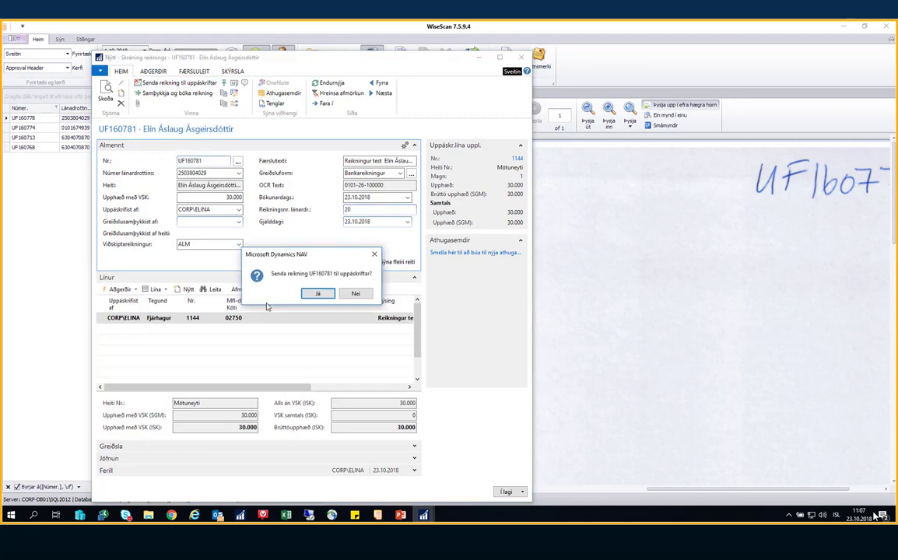
left_click(316, 295)
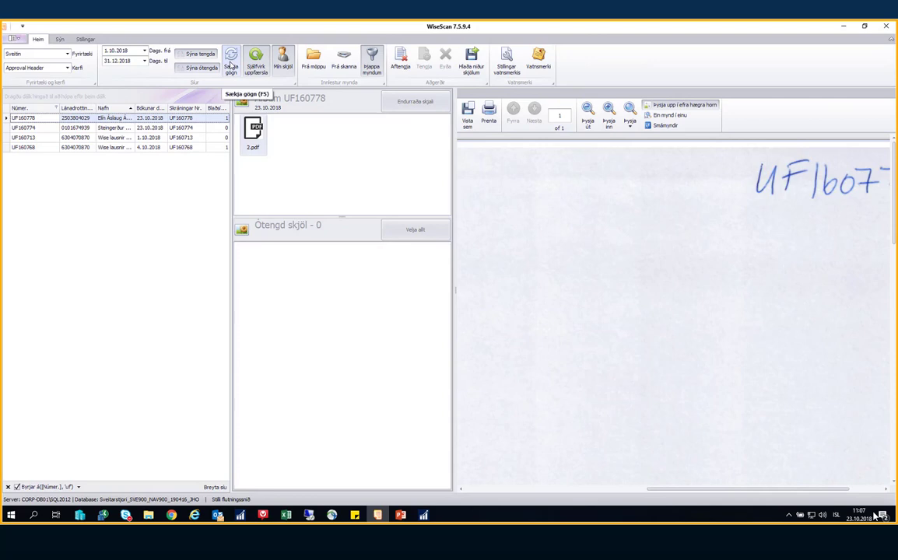
Refresh the records to fetch invoice UF160781, open its album, and import 8.pdf from the folder
left_click(230, 66)
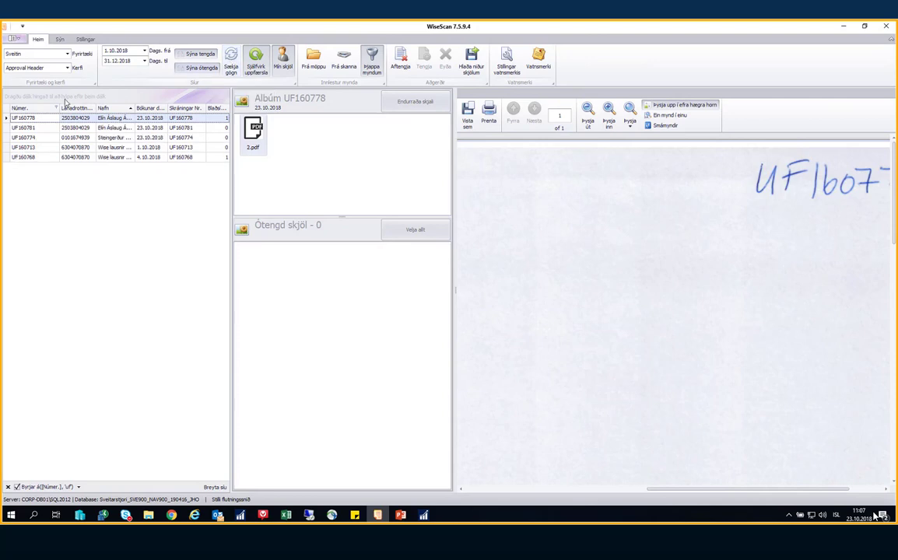
left_click(34, 129)
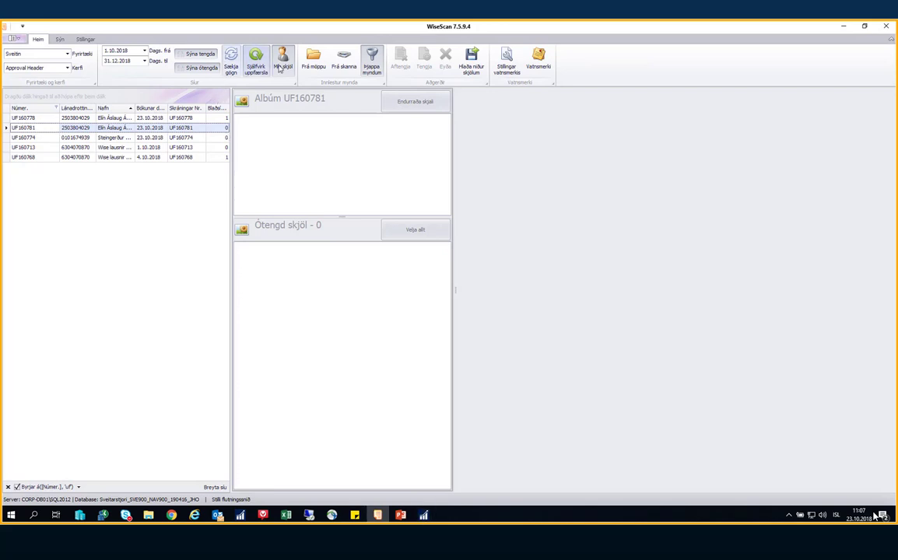
left_click(308, 64)
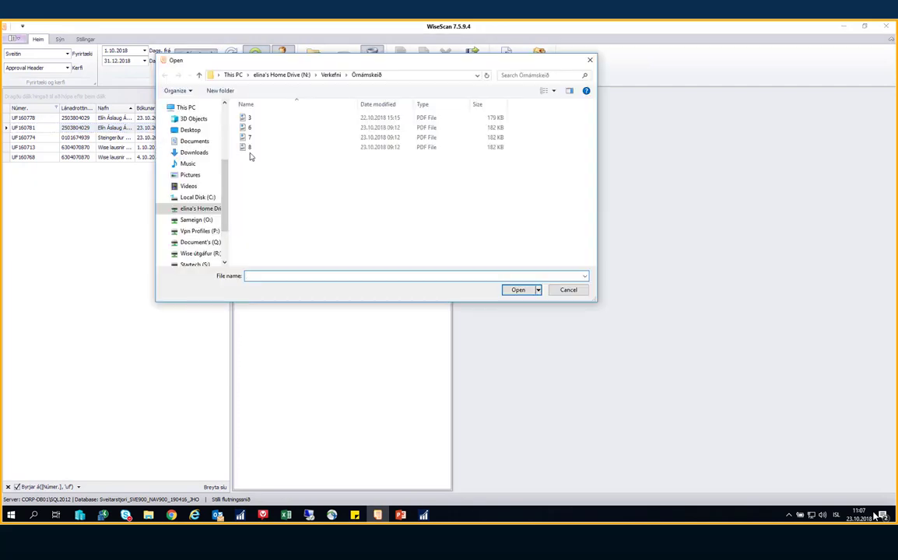
left_click(249, 147)
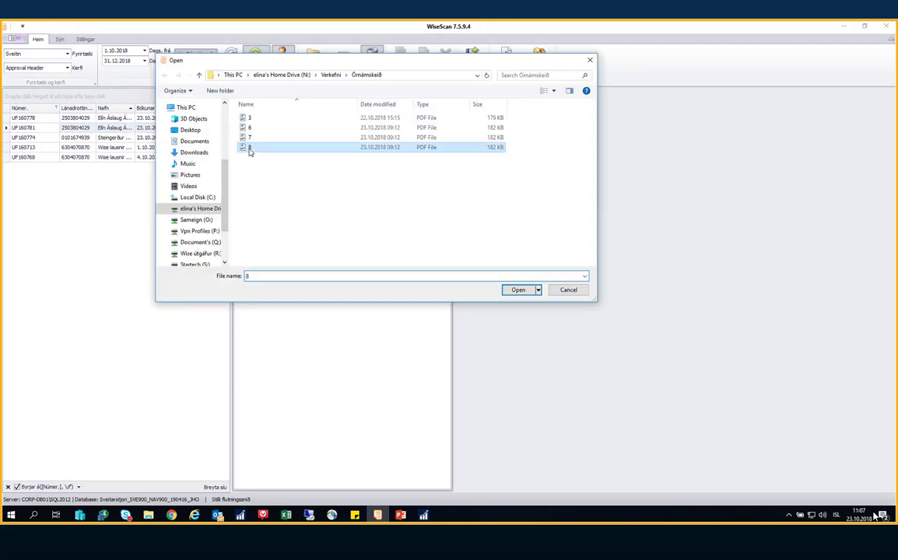
left_click(513, 291)
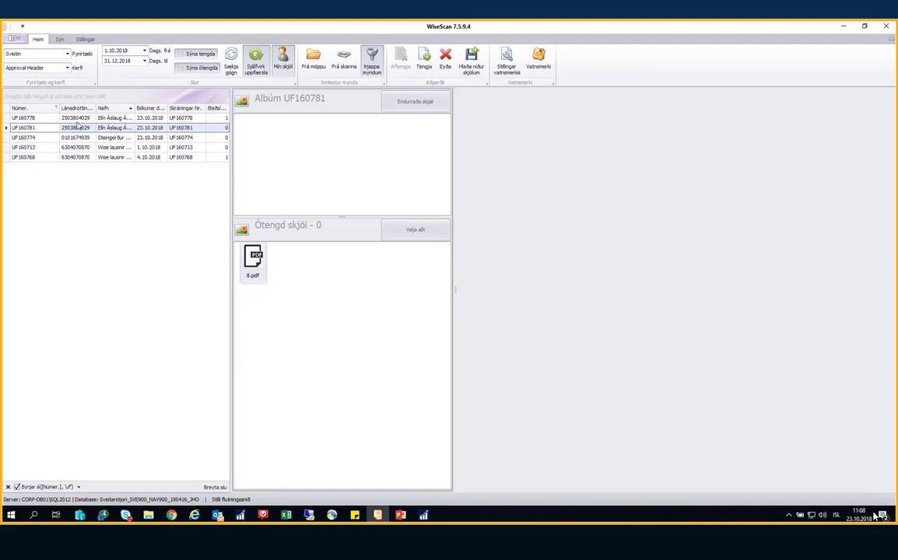
Link 8.pdf to album UF160781 and zoom out on the scanned page
left_click(424, 66)
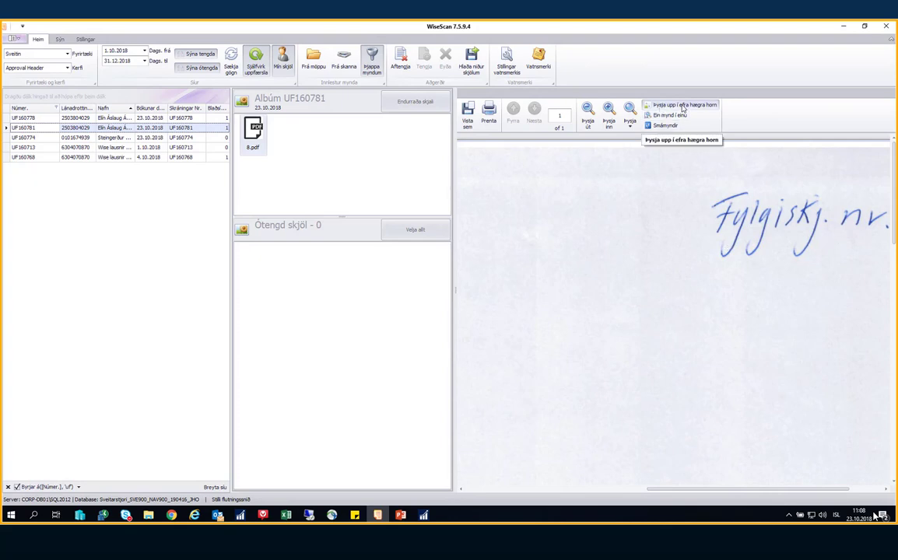
left_click(587, 119)
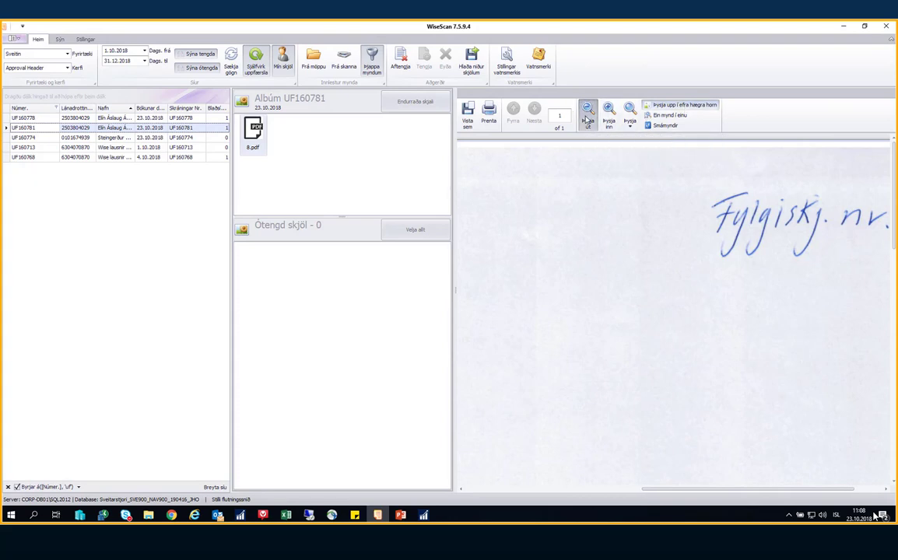
left_click(586, 120)
left_click(587, 120)
left_click(587, 120)
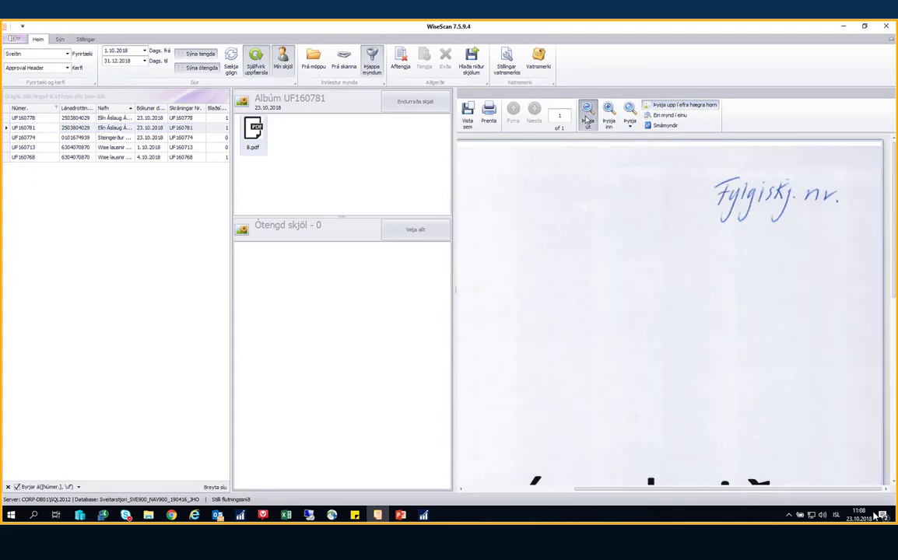
left_click(587, 120)
Set the page zoom to 75%, then 200%, and reselect record UF160781
left_click(625, 123)
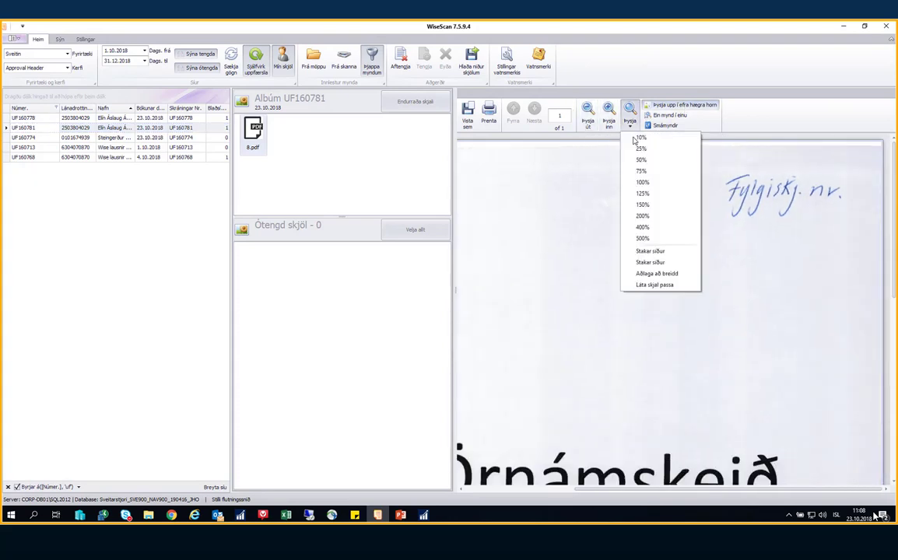
left_click(642, 172)
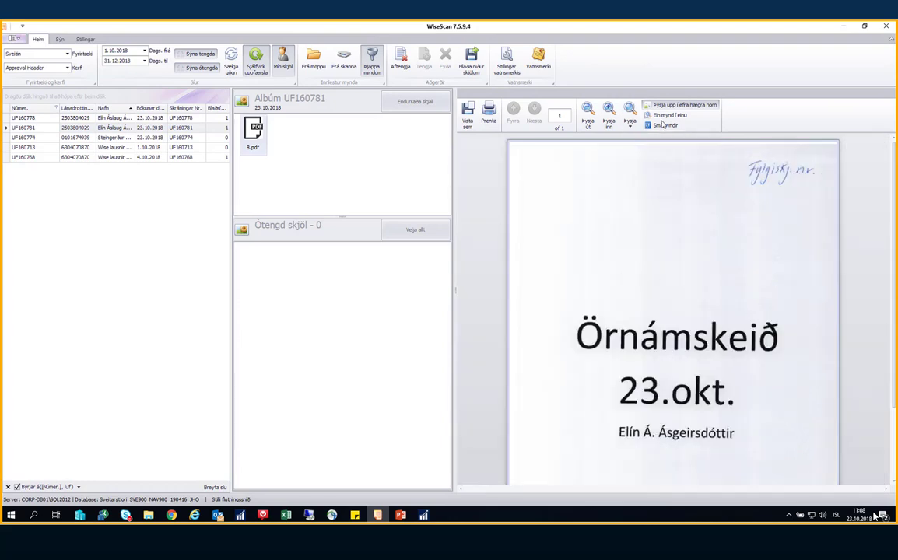
left_click(628, 121)
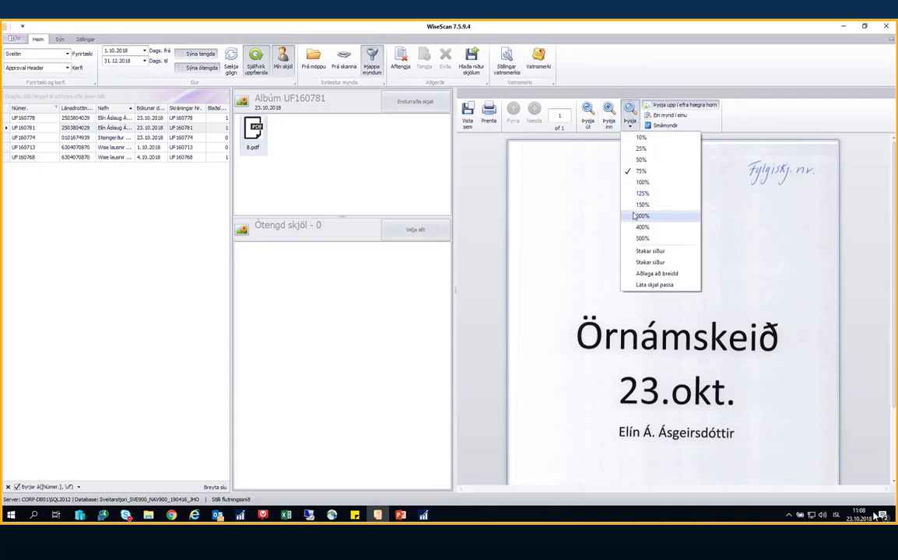
left_click(630, 222)
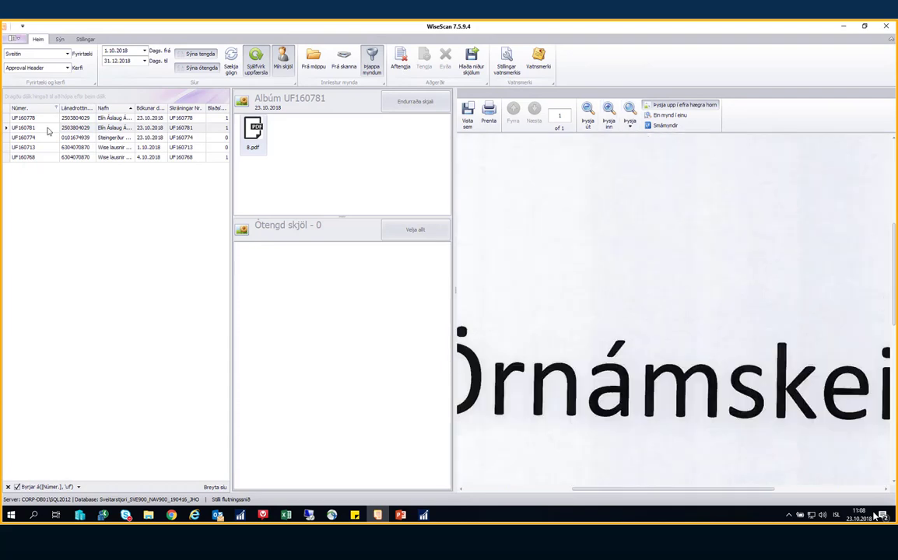
left_click(48, 127)
Find invoice UF160781 in the Reikningar í uppáskrift list with Ctrl+F
left_click(420, 512)
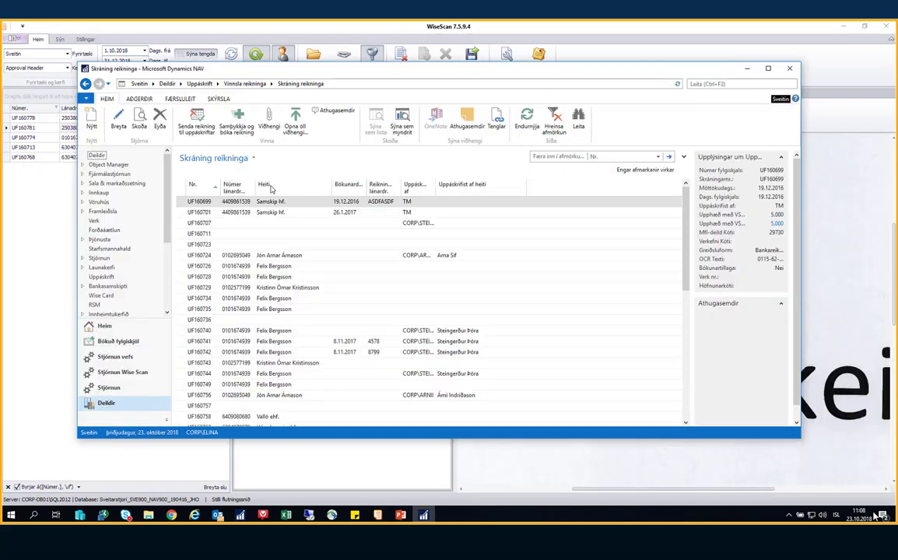
left_click(246, 84)
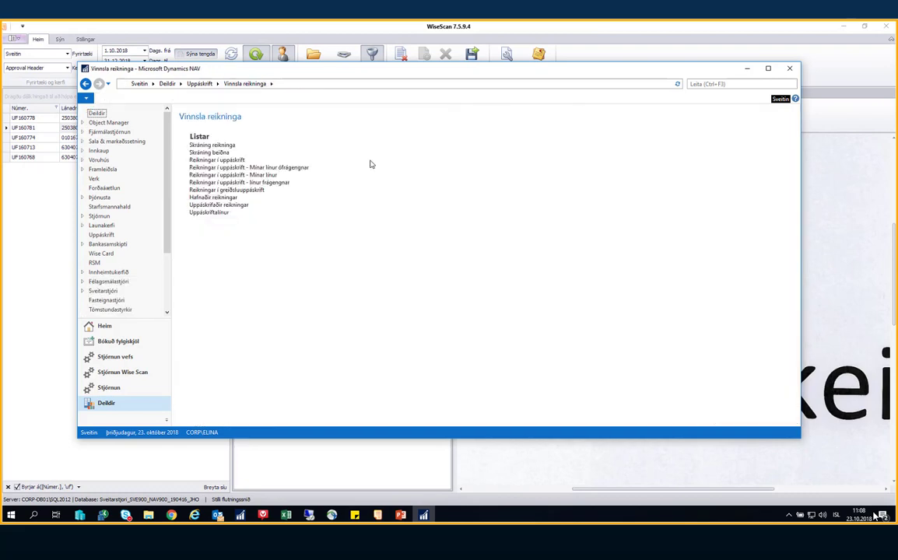
left_click(234, 160)
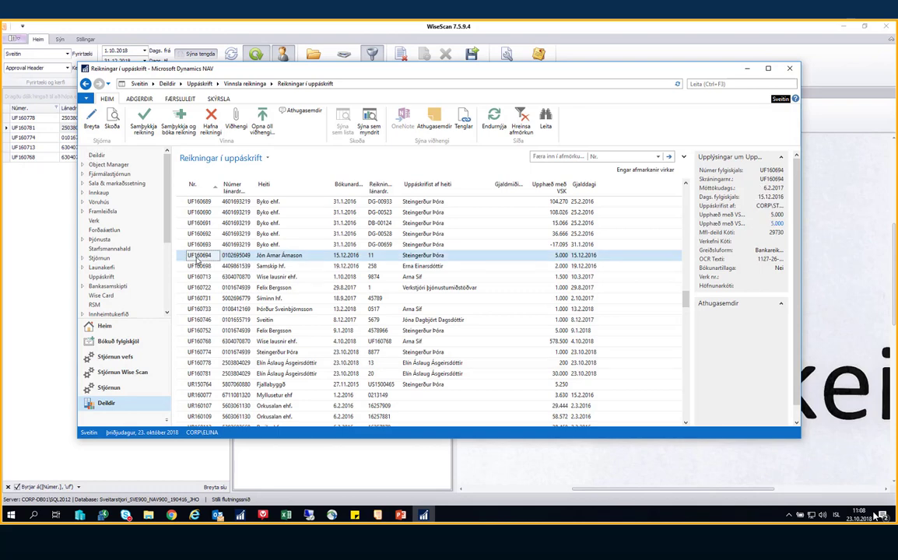
key("ctrl+f")
key("Return")
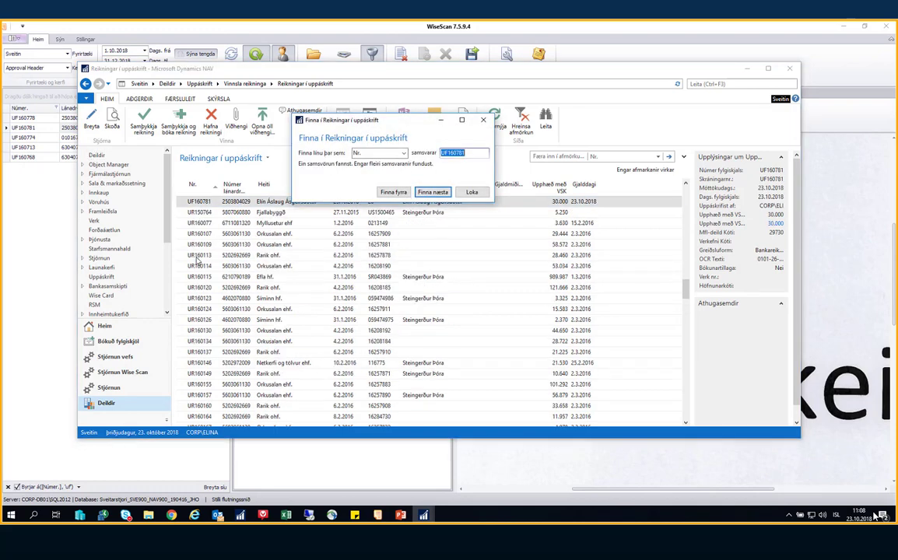
key("Escape")
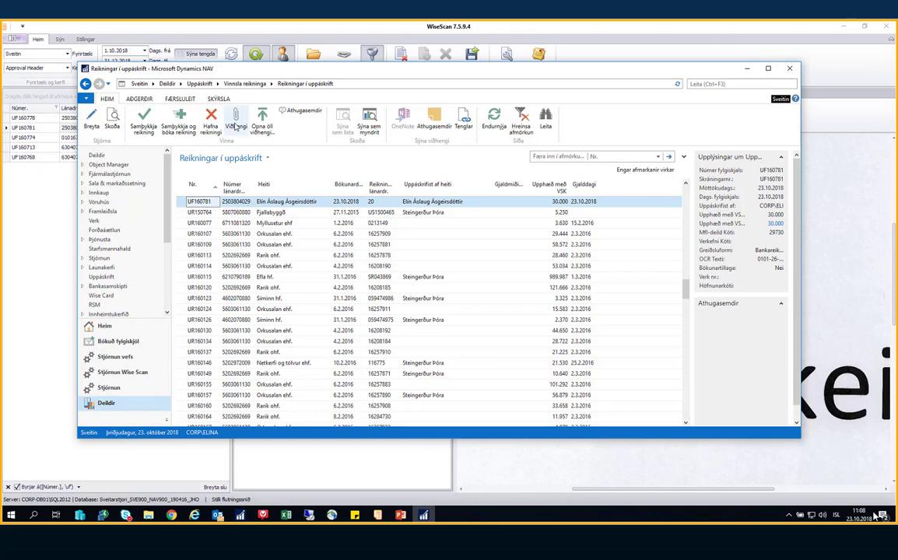
Open UF160781's attached 8.pdf from Viðhengi to view the scan, then close both windows
left_click(235, 123)
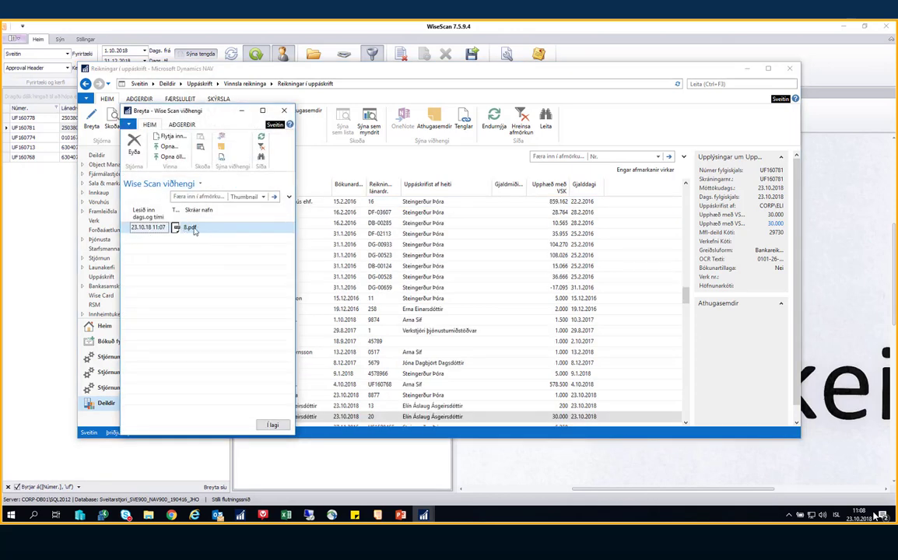
left_click(168, 148)
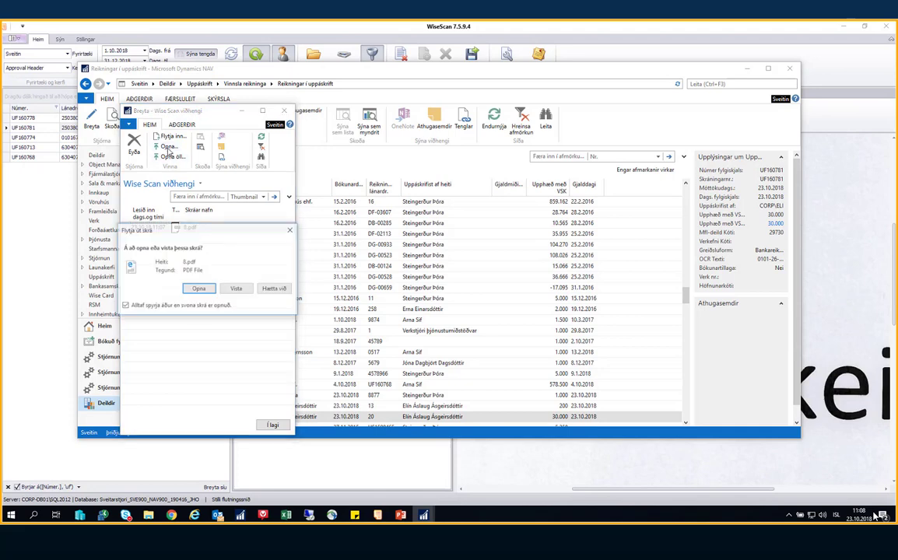
left_click(201, 287)
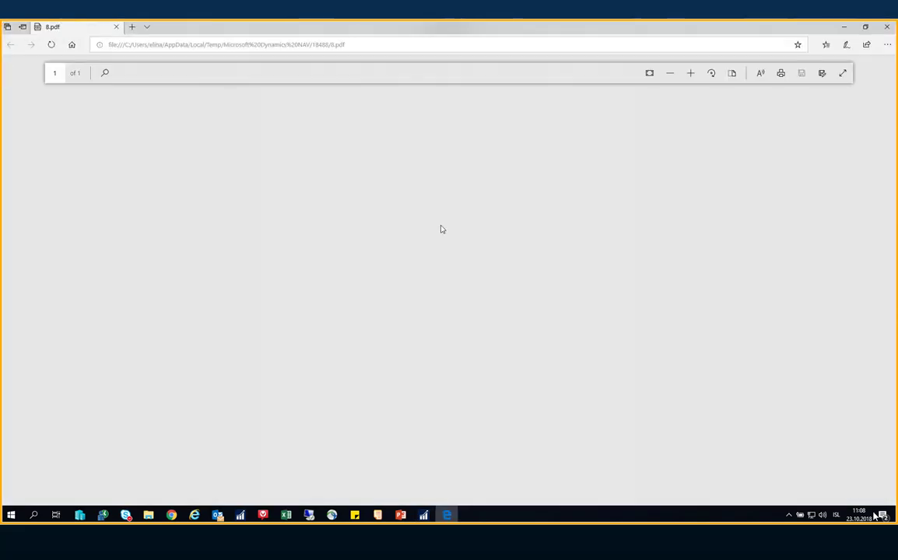
left_click(885, 28)
left_click(278, 114)
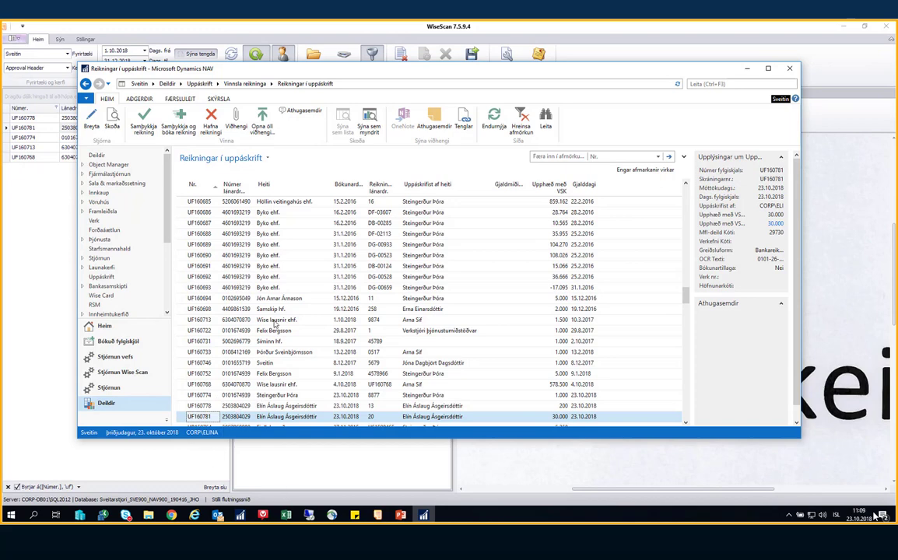
Approve invoice UF160781 and select it in the Uppáskrifaðir reikningar list
left_click(179, 131)
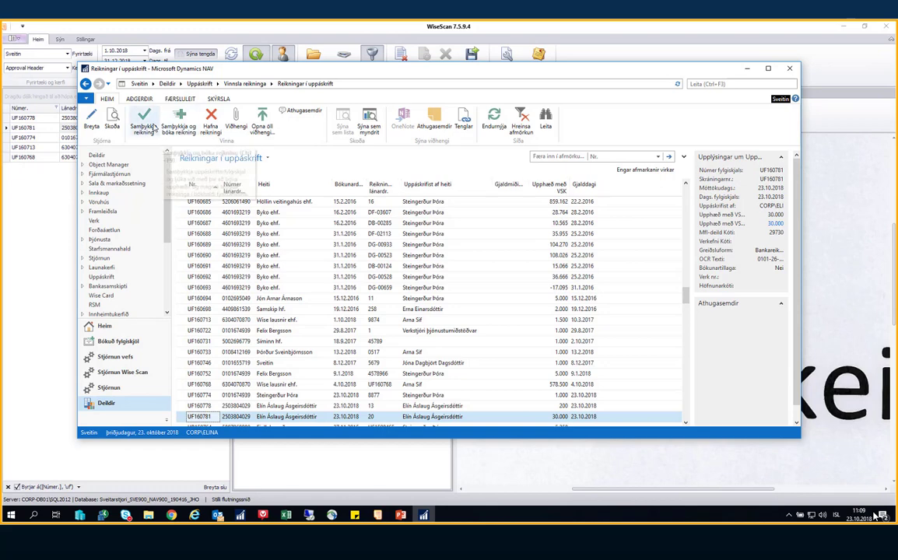
left_click(437, 267)
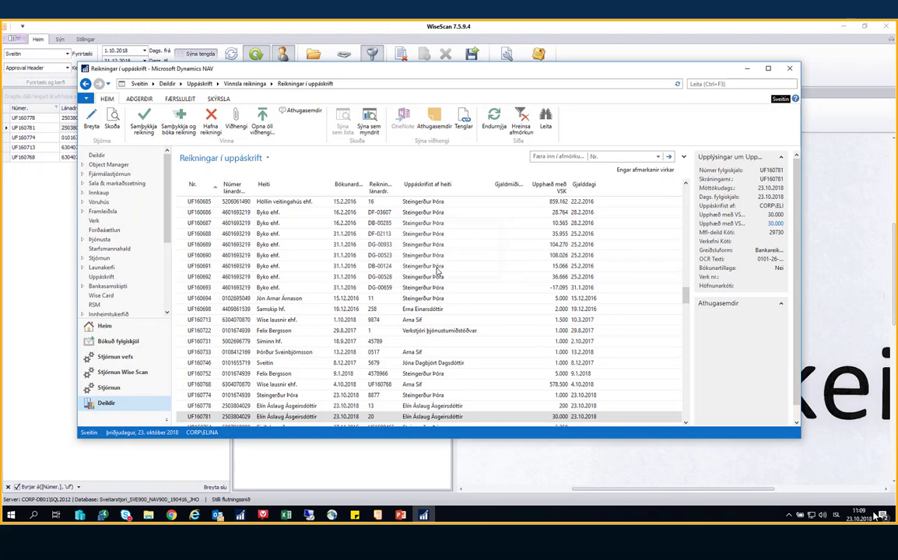
left_click(244, 83)
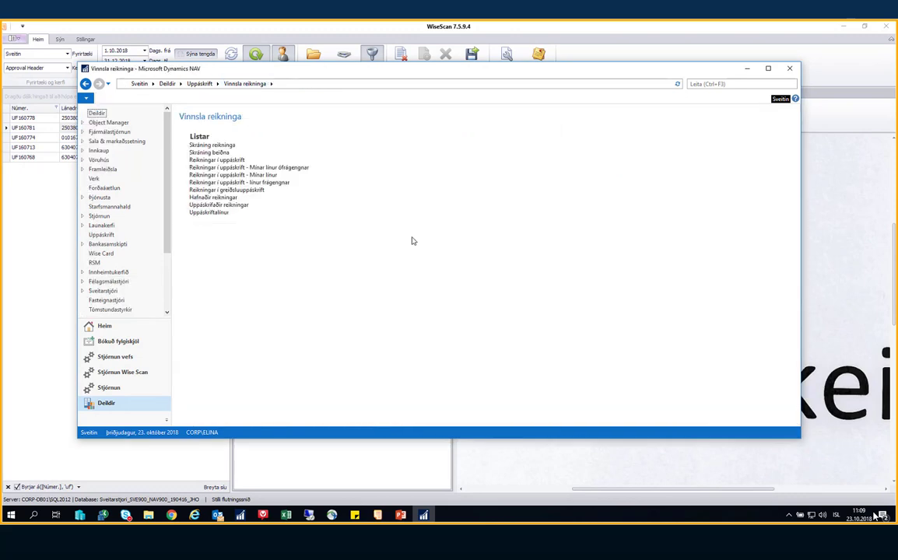
left_click(222, 206)
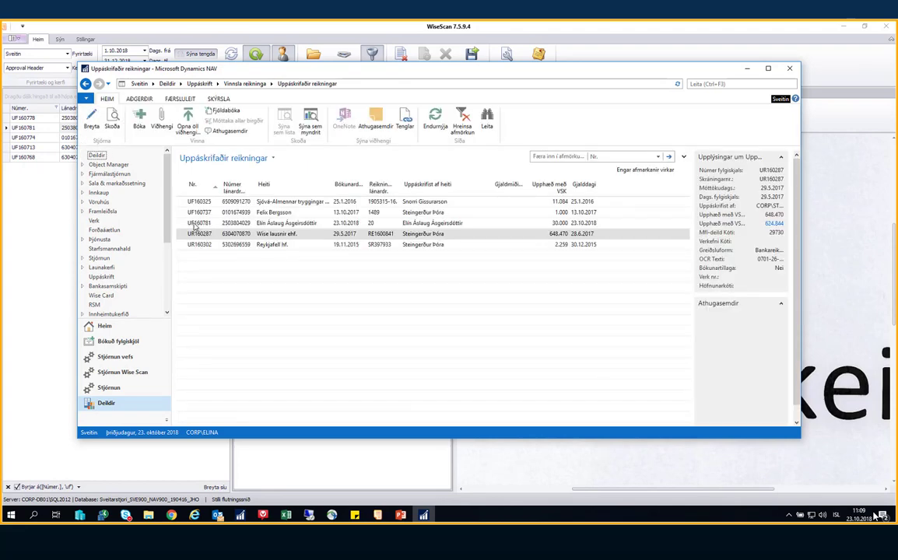
left_click(194, 224)
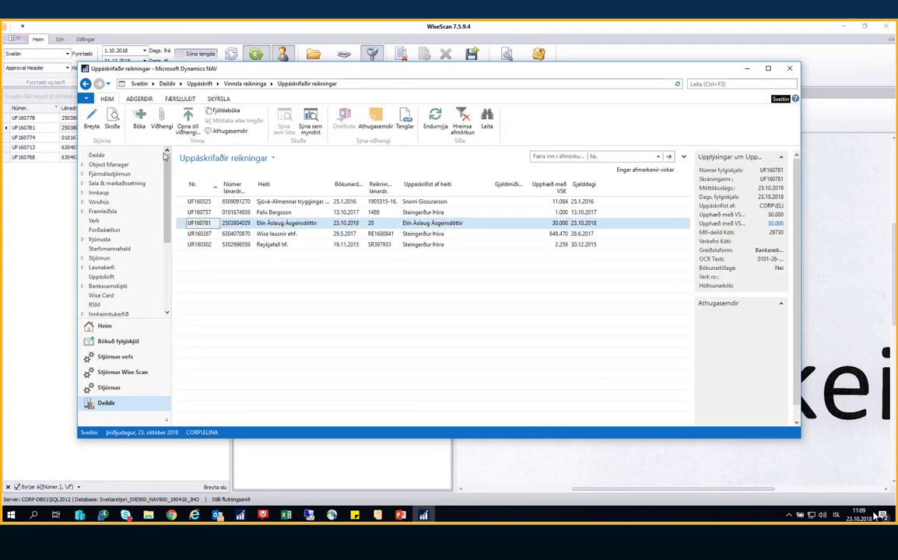
Review UF160781's attachments, post the invoice, and return to the Uppáskrift page
left_click(52, 179)
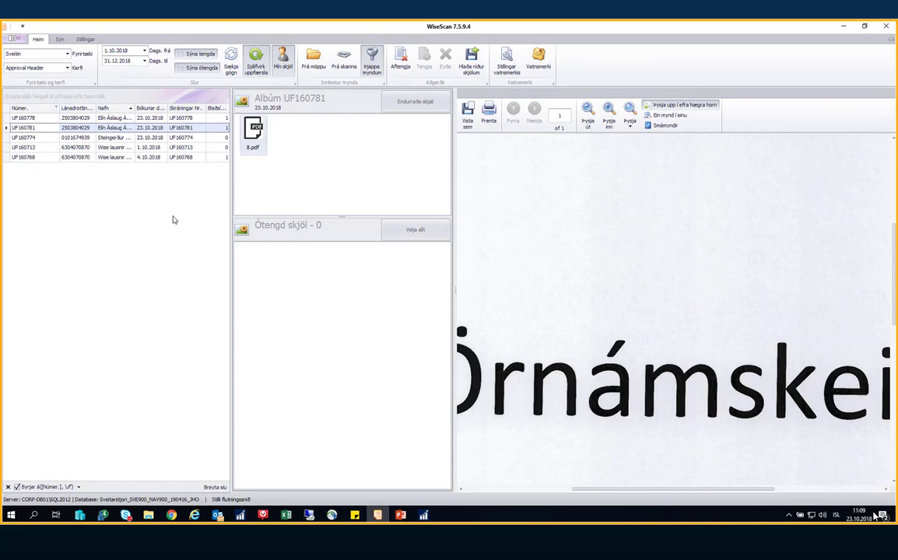
key("alt+Tab")
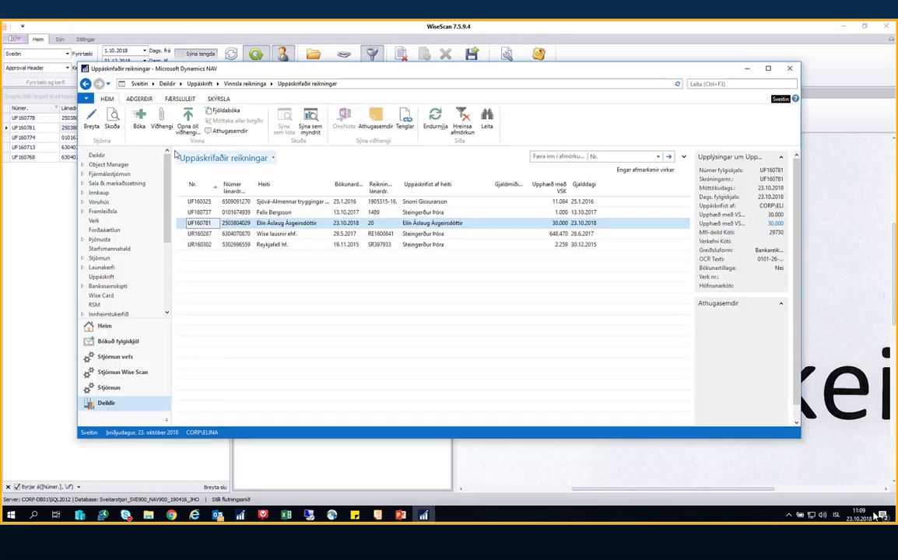
left_click(159, 124)
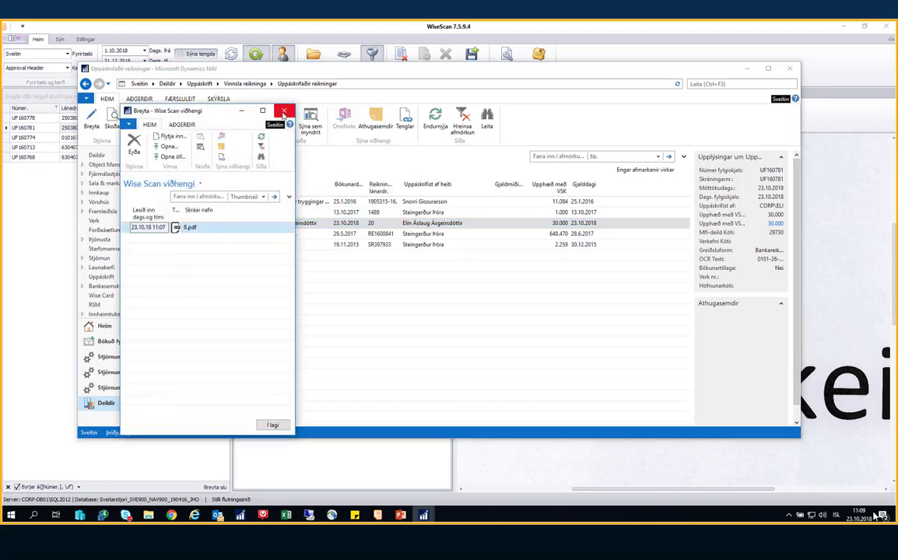
left_click(283, 113)
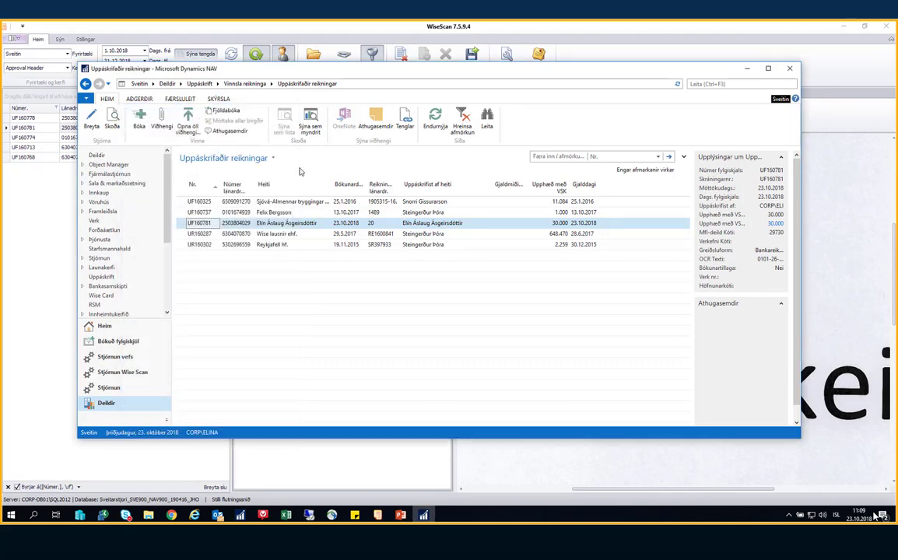
left_click(138, 118)
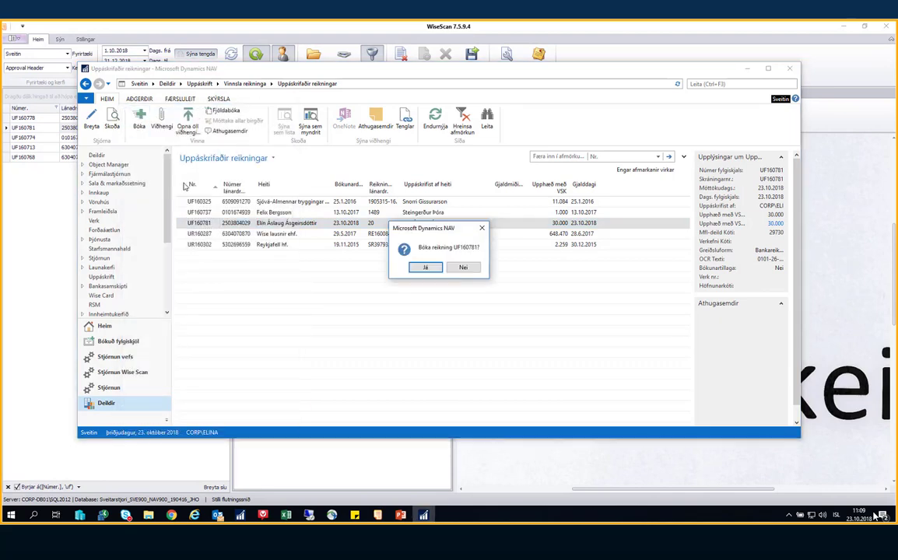
left_click(426, 268)
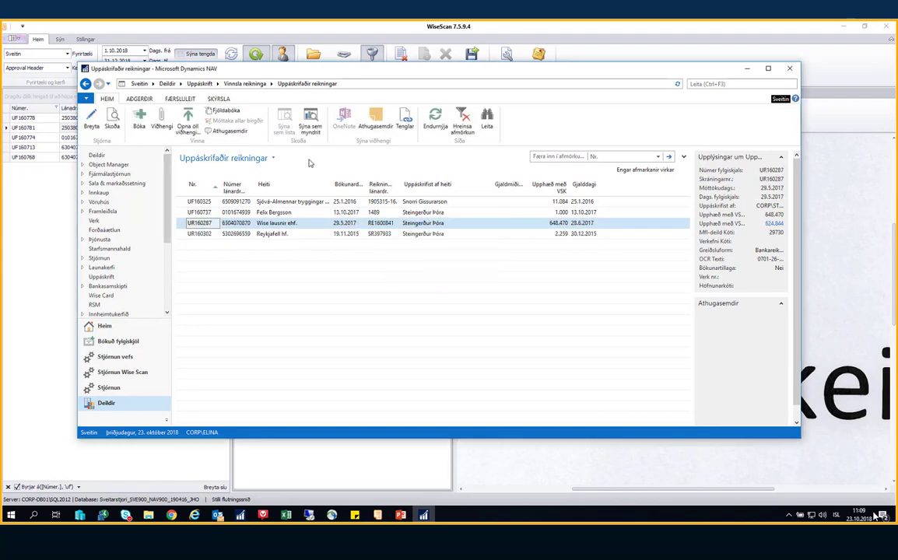
left_click(200, 83)
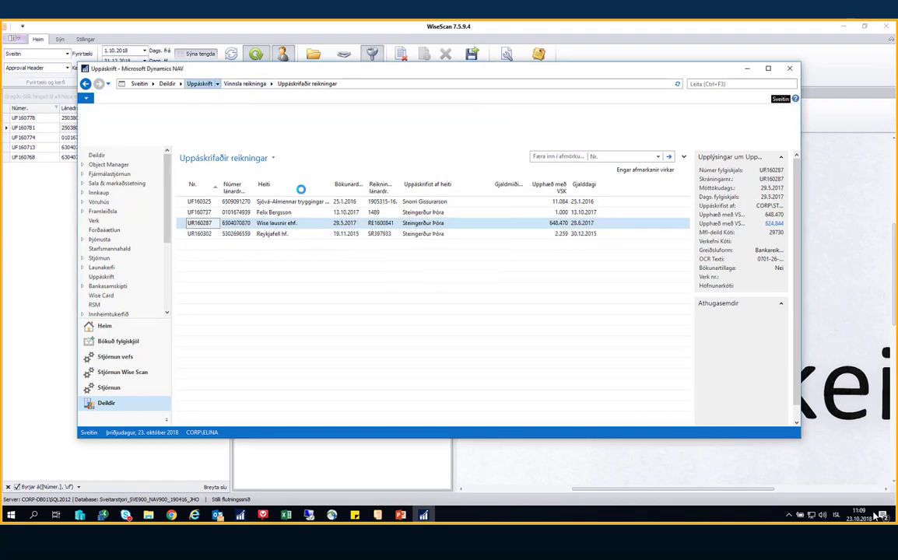
Find posted invoice UF160781 in Bókaðir reikningar with Ctrl+F
scroll(321, 319, "down", 3)
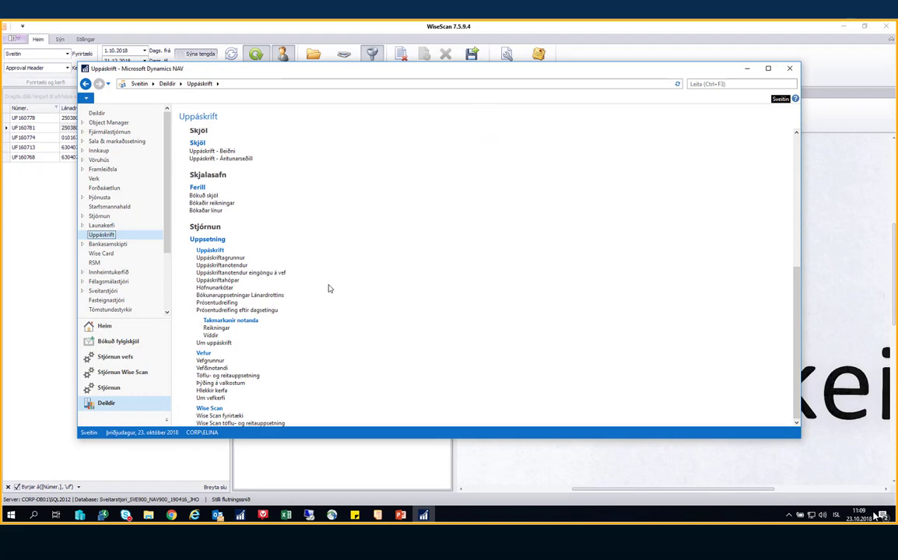
scroll(311, 280, "up", 1)
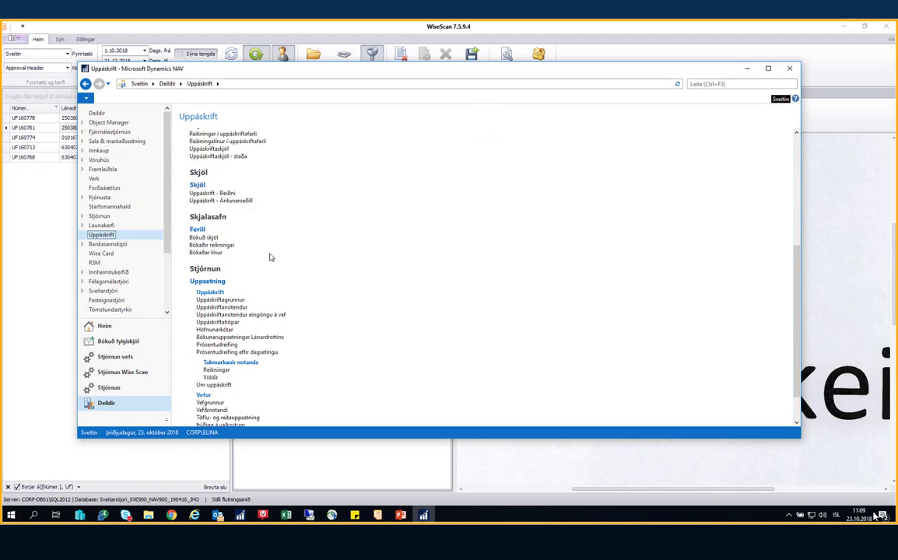
left_click(224, 246)
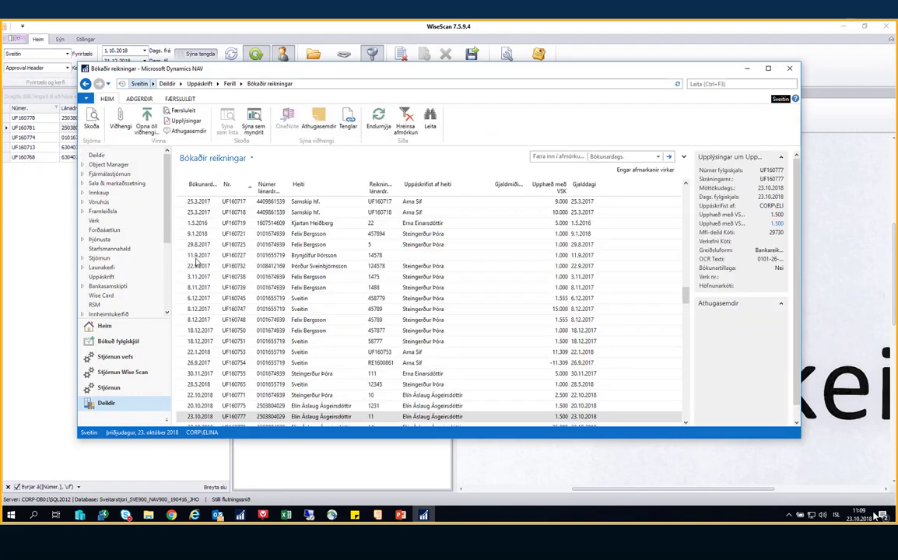
left_click(200, 259)
key("Right")
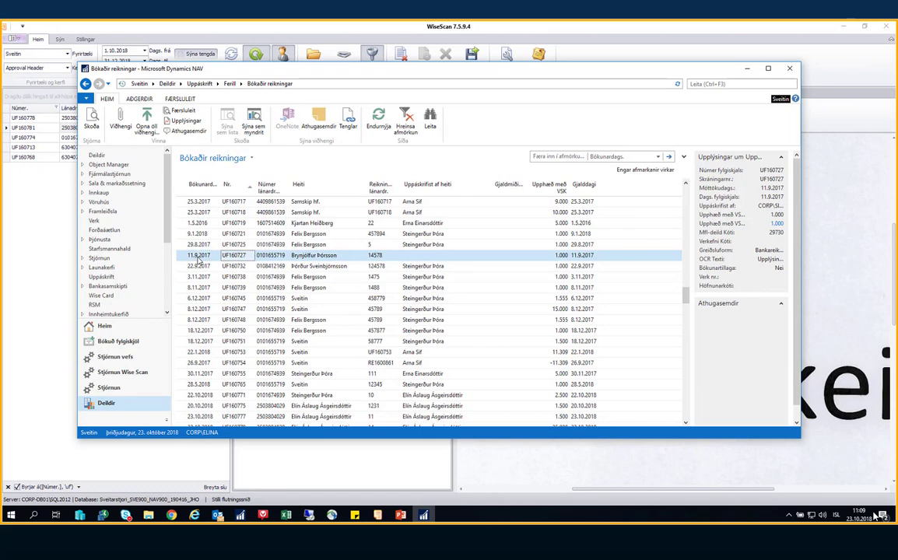
key("ctrl+f")
key("Return")
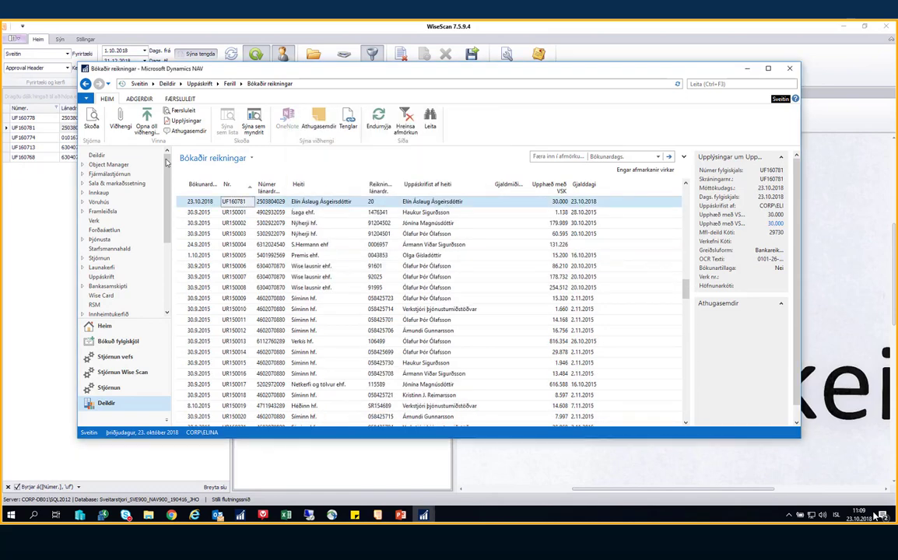
Confirm 8.pdf is attached to UF160781, then minimize NAV
left_click(149, 132)
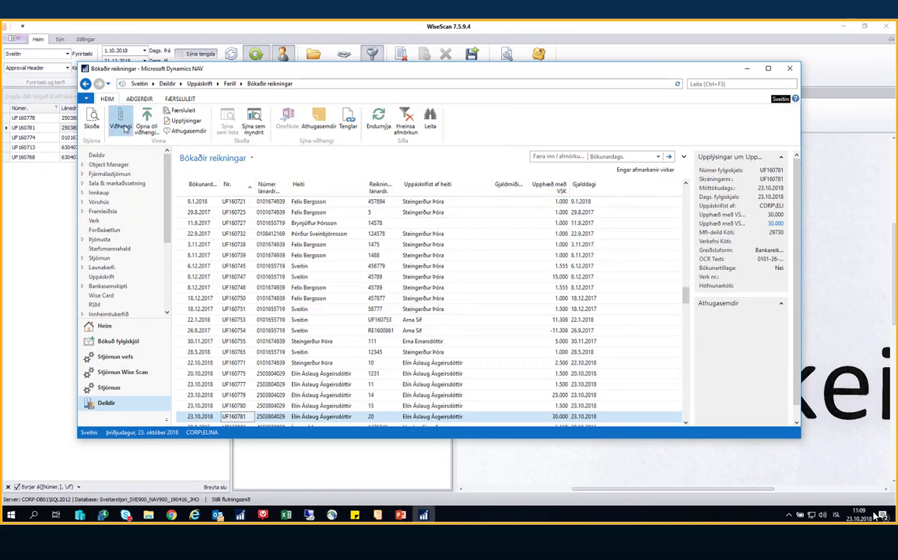
left_click(121, 126)
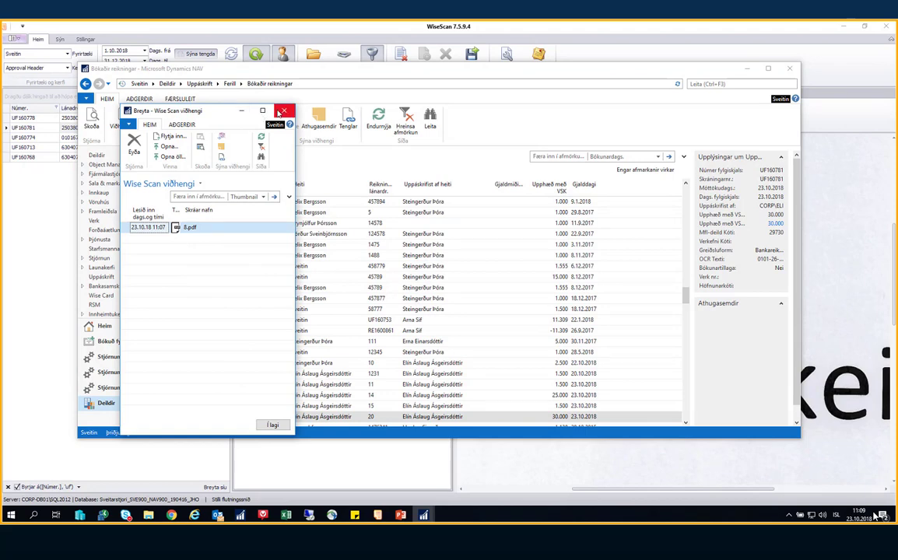
left_click(282, 111)
left_click(747, 69)
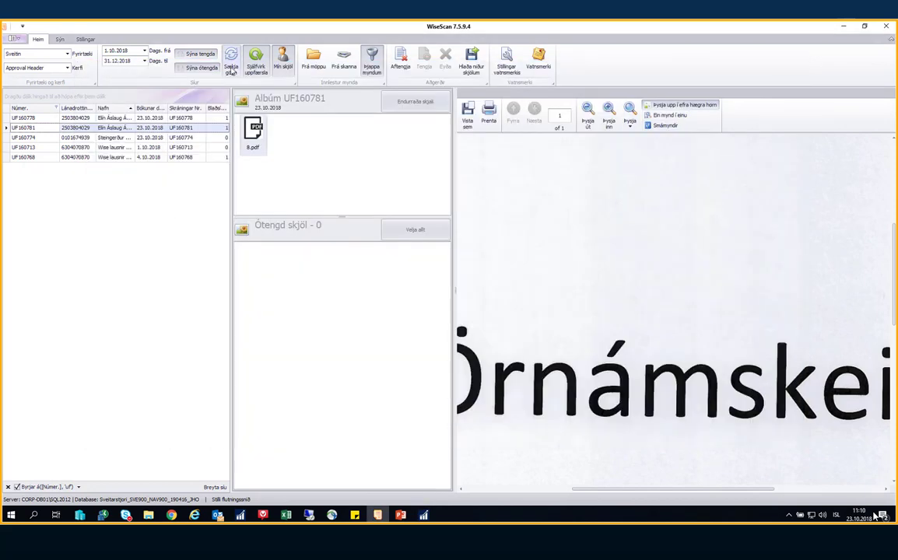
Reload WiseScan's list with Sækja gögn (F5) so UF160781 drops off the approval list
left_click(231, 57)
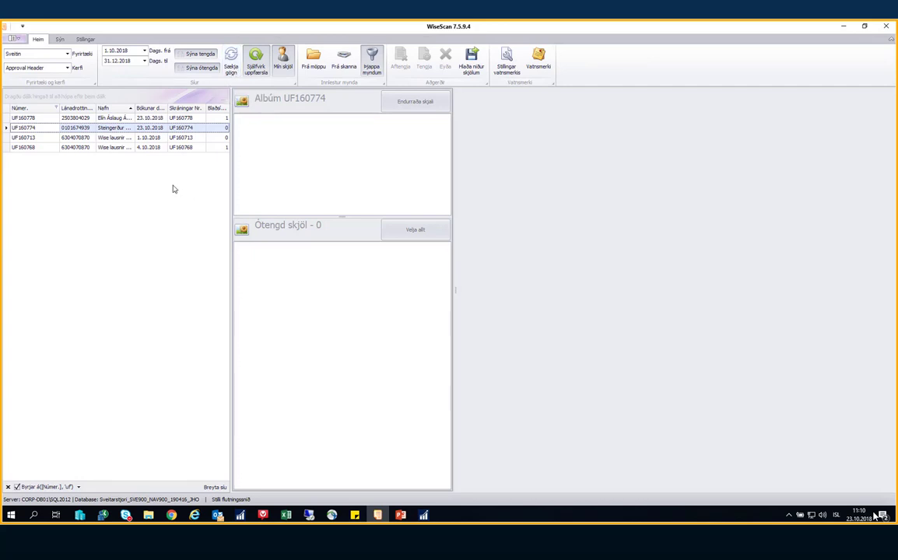
Set WiseScan's Kerfi to Approval Invoice Header and select the UF160781 row holding 8.pdf
left_click(68, 68)
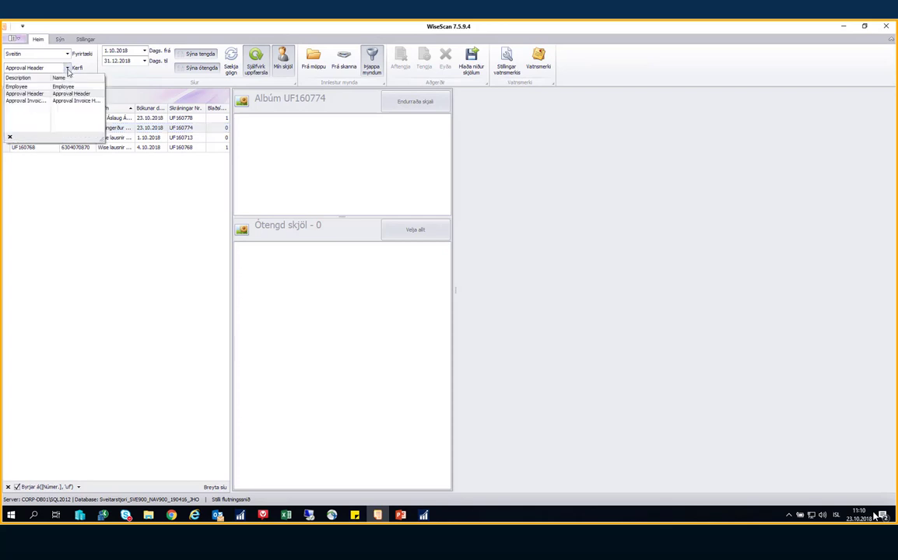
left_click(39, 94)
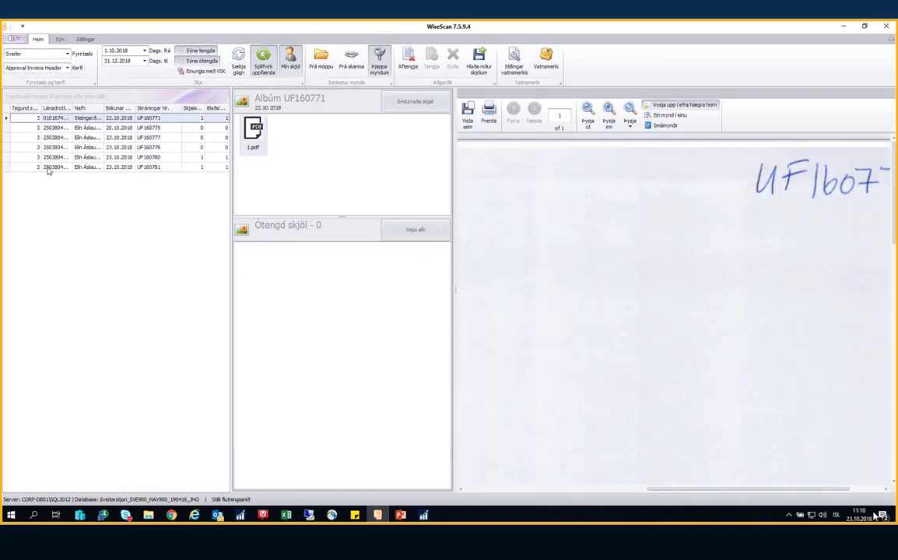
left_click(156, 168)
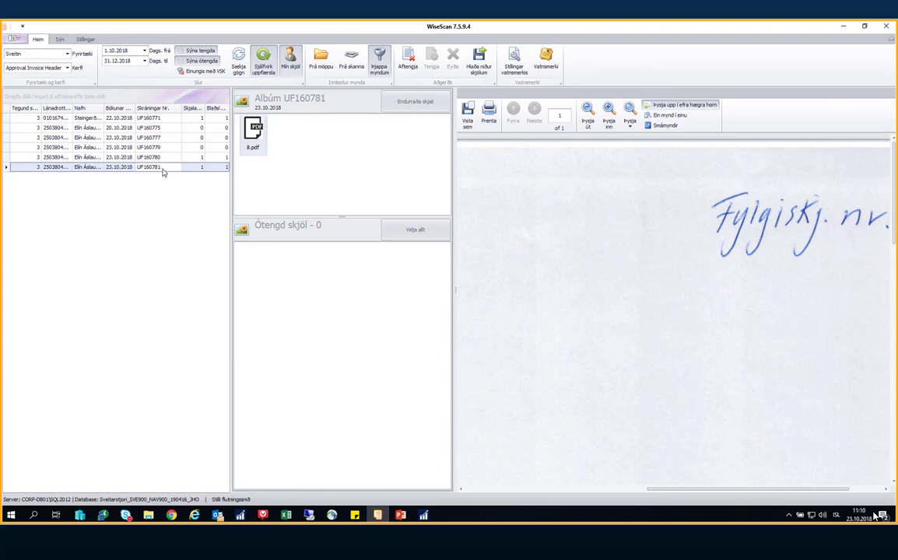
left_click(411, 59)
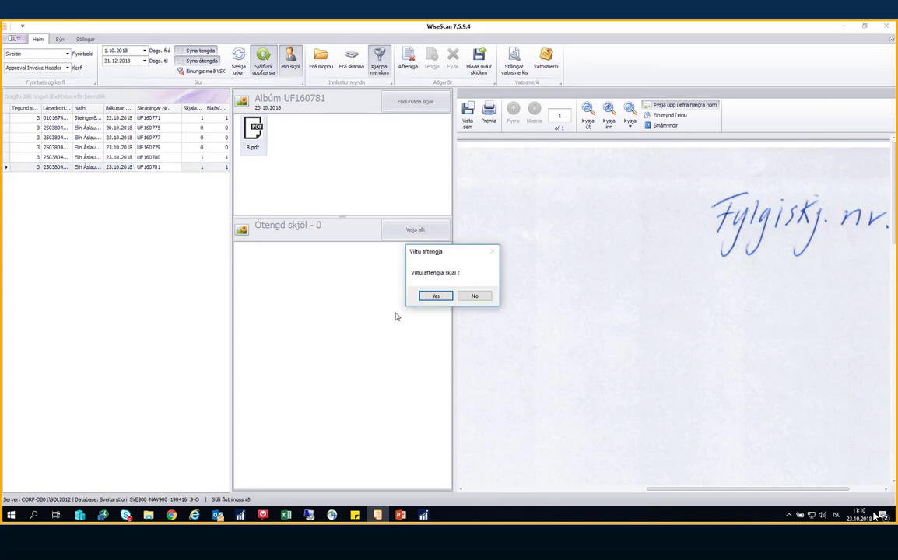
left_click(431, 297)
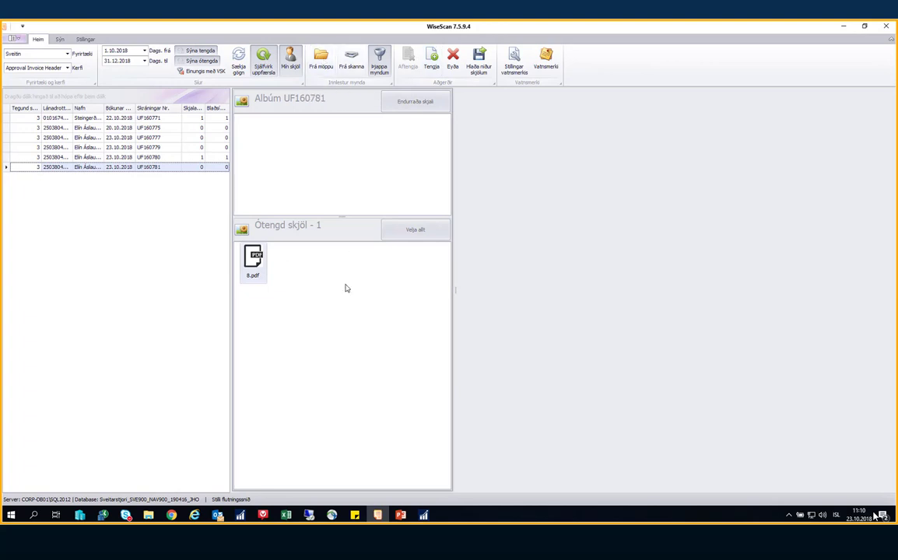
left_click(432, 62)
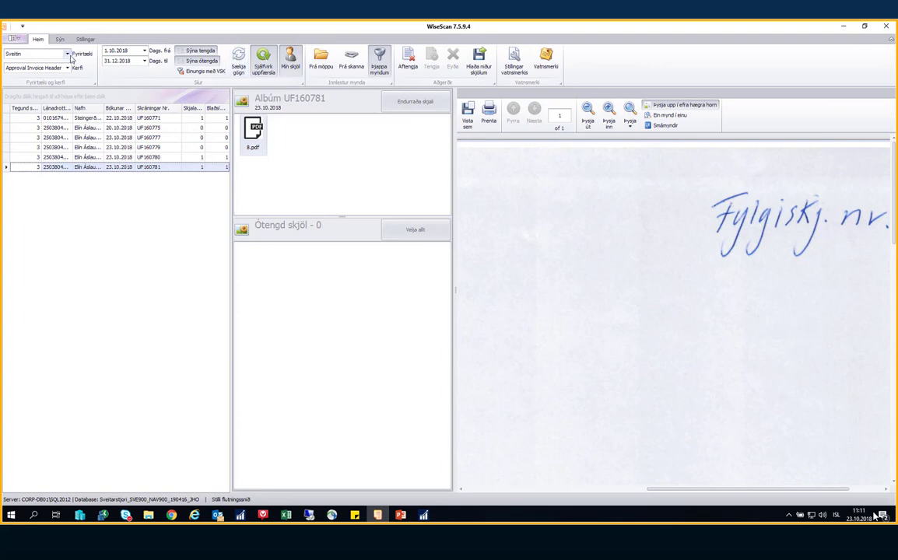
Set Kerfi back to Approval Header with Dags. frá 2.10.2018, then restore NAV's posted invoices
left_click(67, 68)
left_click(25, 93)
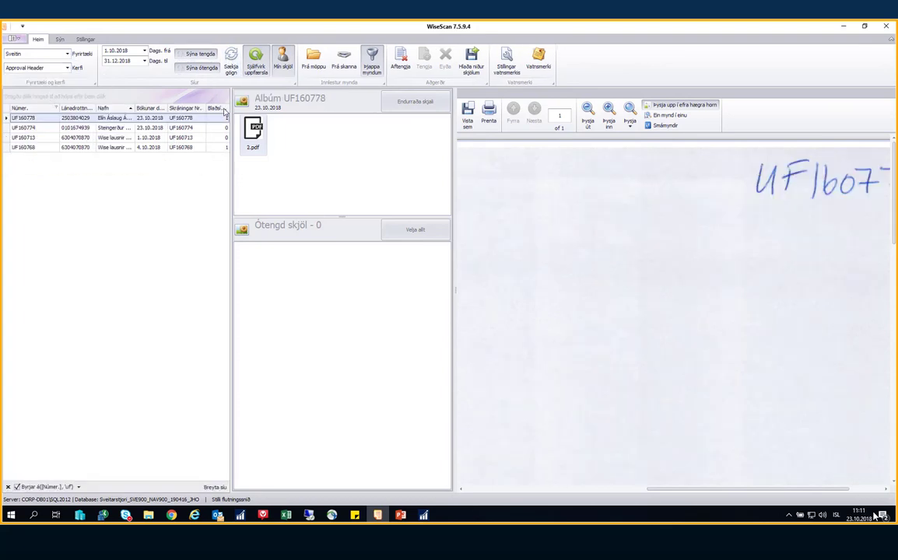
left_click(144, 50)
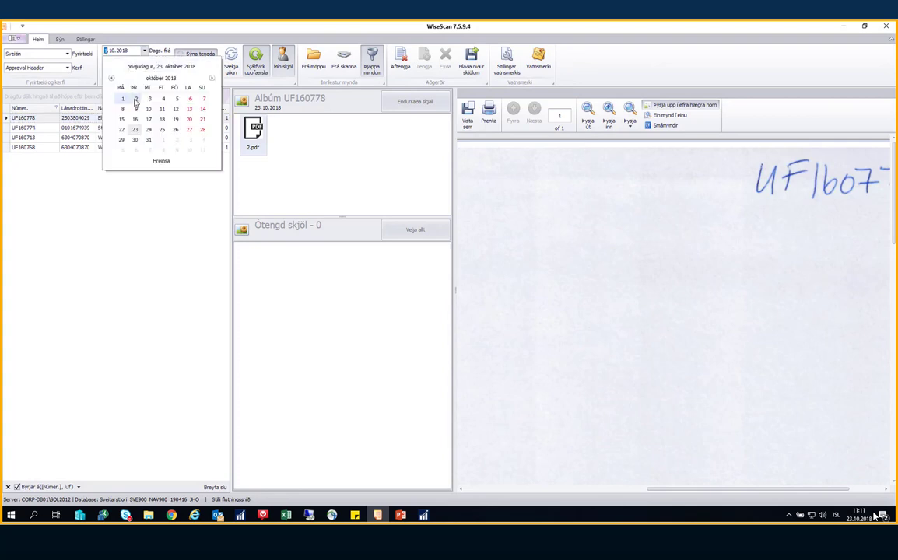
left_click(130, 98)
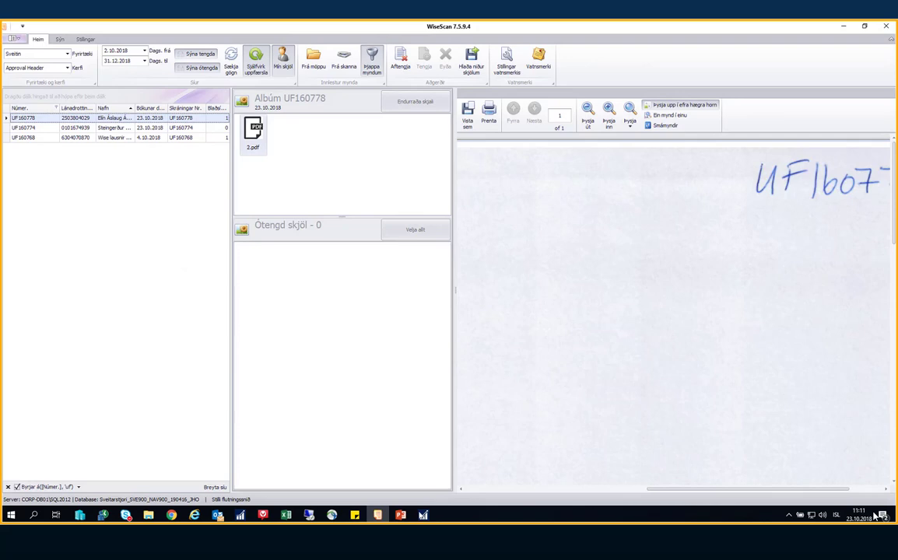
left_click(423, 514)
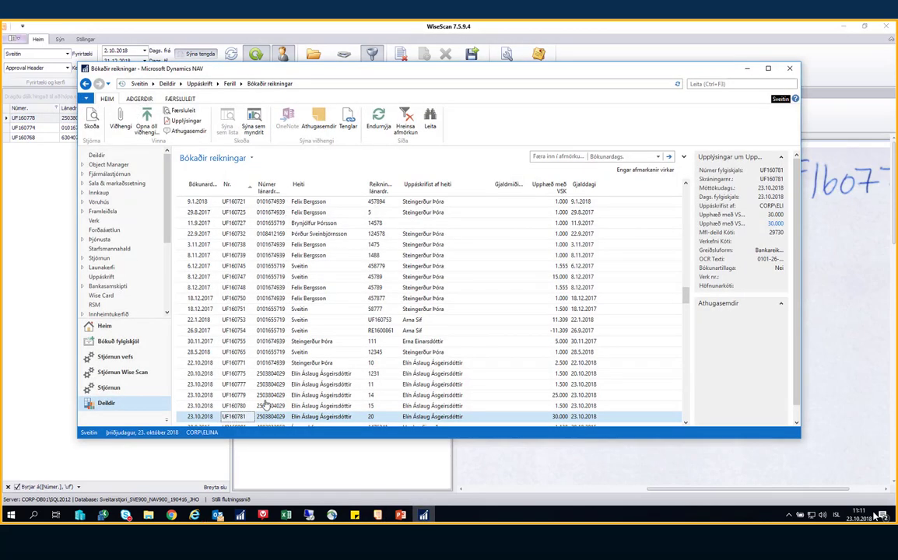
Check the attachments of posted invoice UF160781 in NAV
left_click(207, 418)
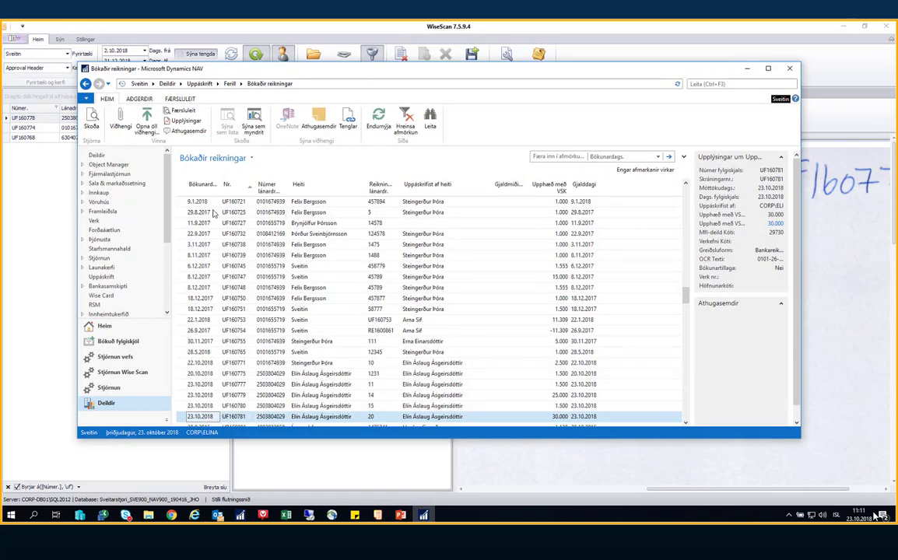
left_click(129, 126)
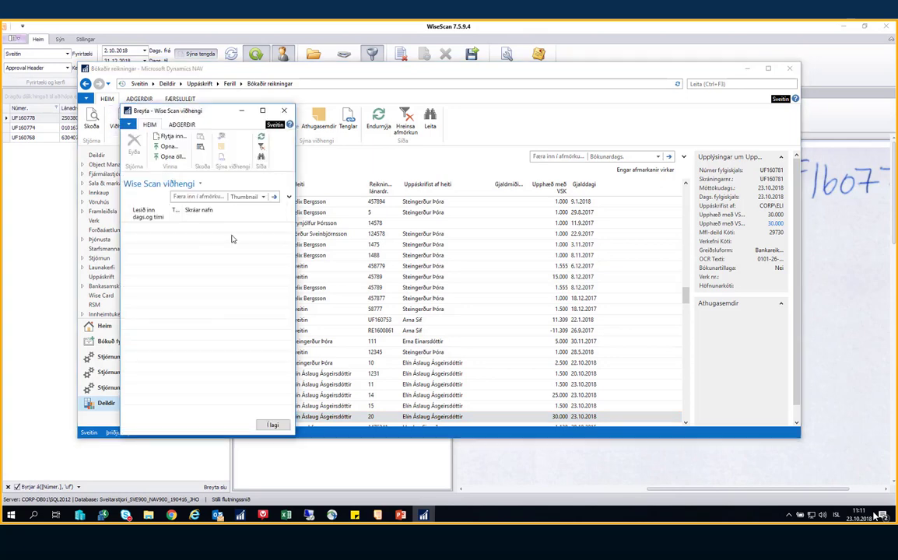
key("Escape")
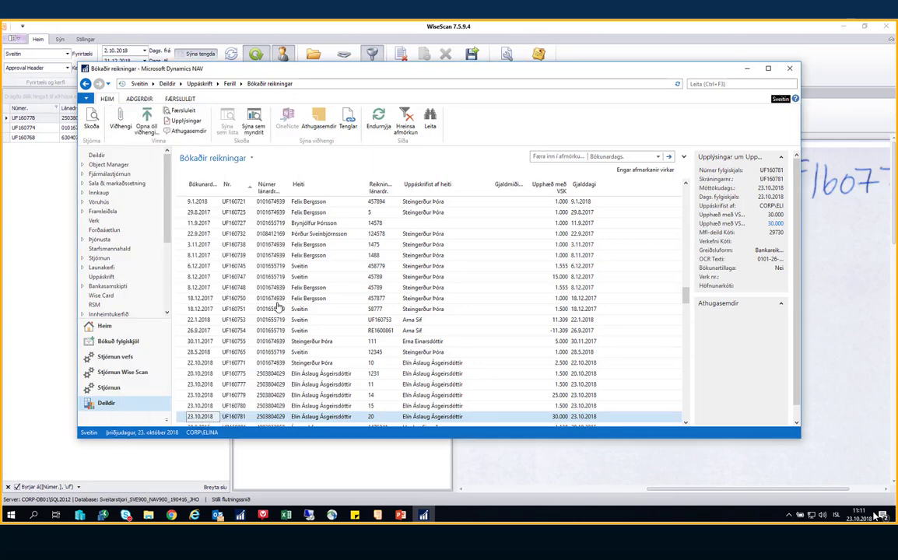
left_click(236, 417)
In WiseScan, show Approval Invoice Header records, select UF160781 and review its attachments
left_click(49, 203)
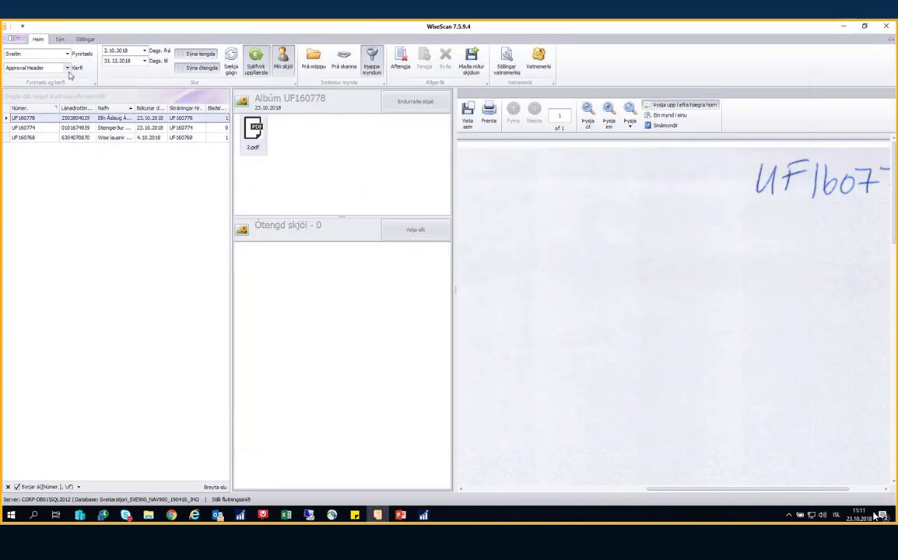
left_click(67, 69)
left_click(40, 101)
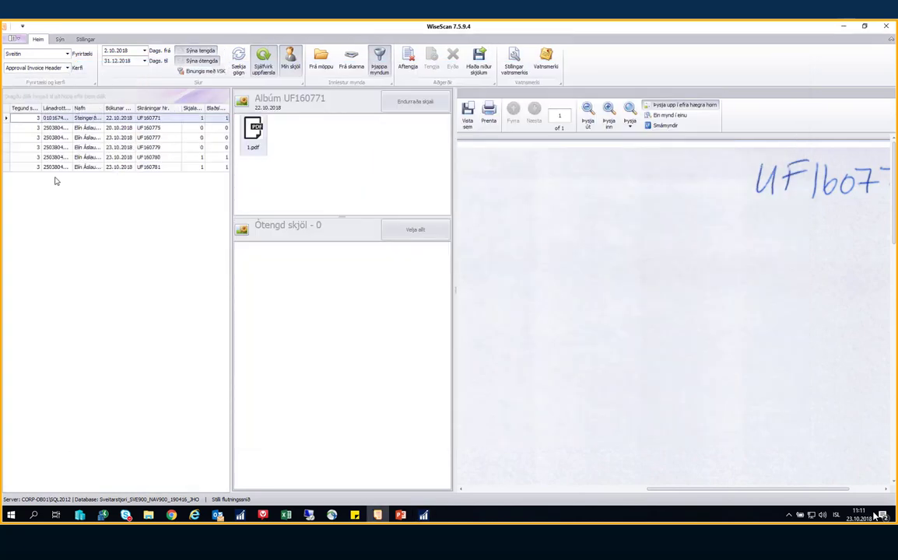
left_click(141, 168)
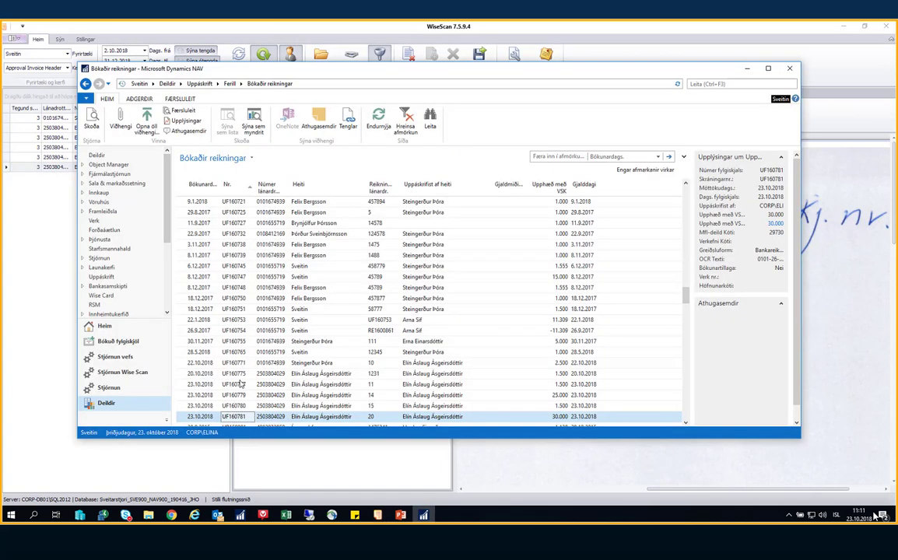
left_click(119, 130)
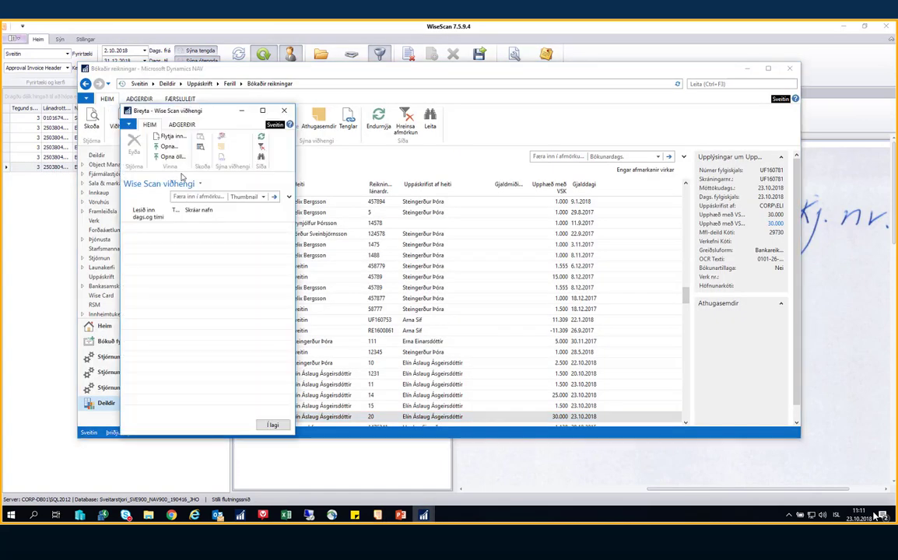
key("Escape")
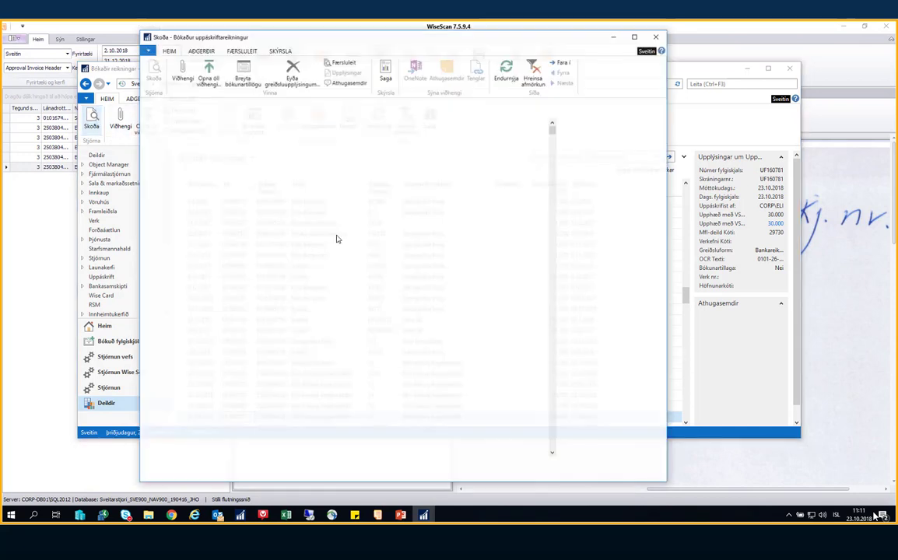
key("Escape")
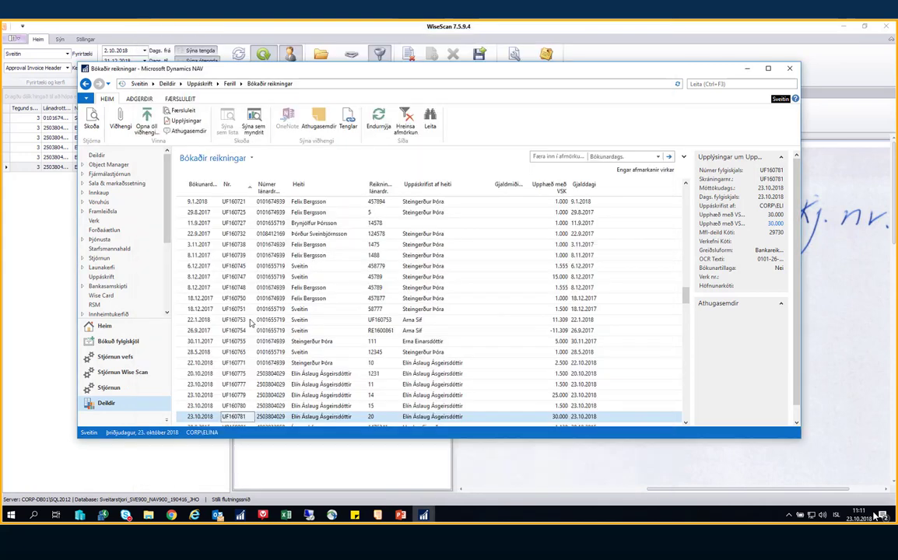
Find UF160781 in the posted invoices, check its attachments and select its vendor number
left_click(233, 320)
key("ctrl+f")
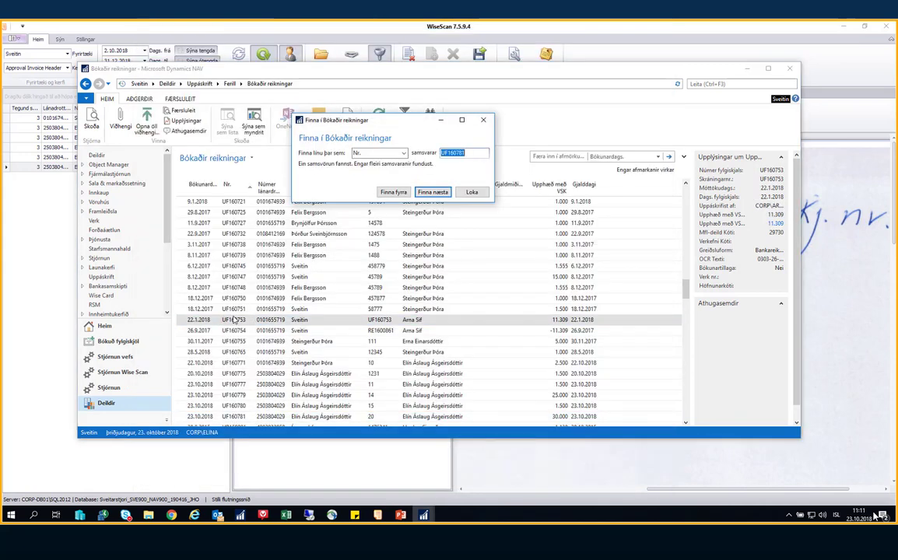
key("Return")
left_click(119, 123)
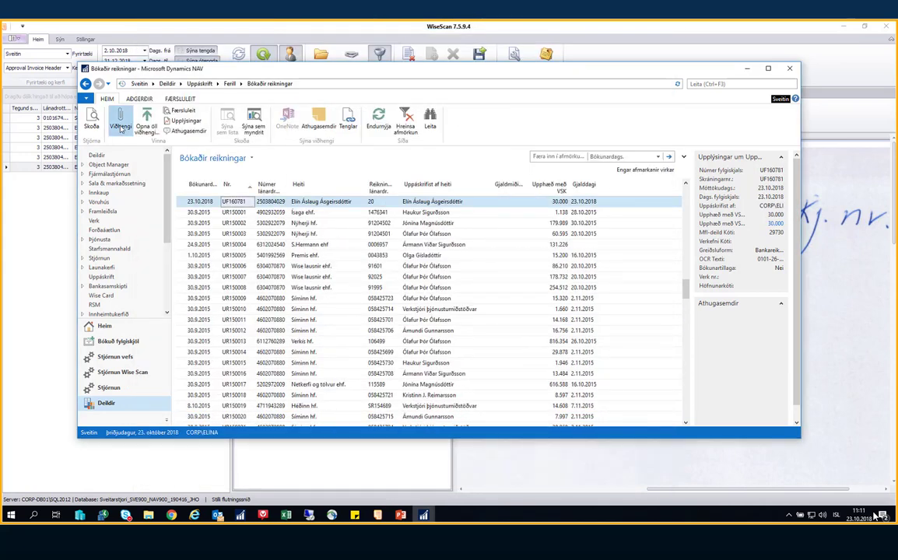
key("Escape")
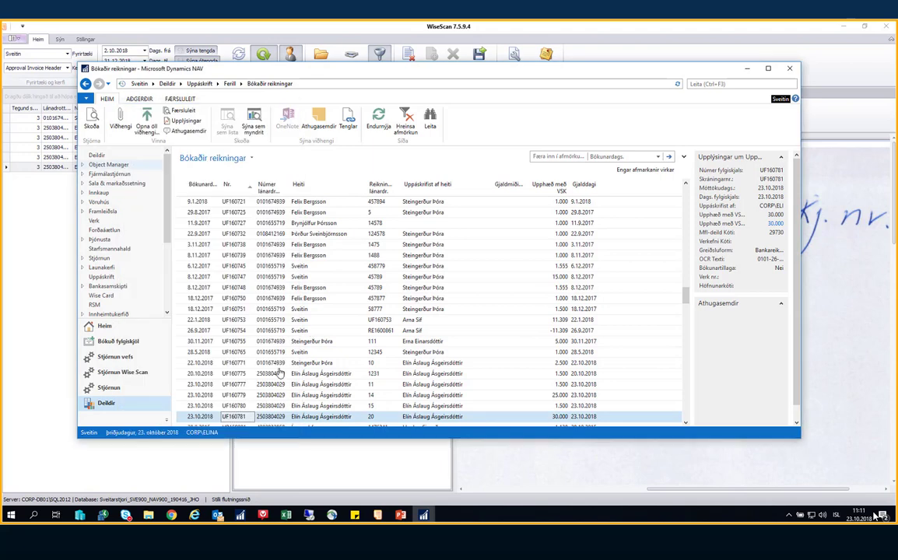
left_click(269, 417)
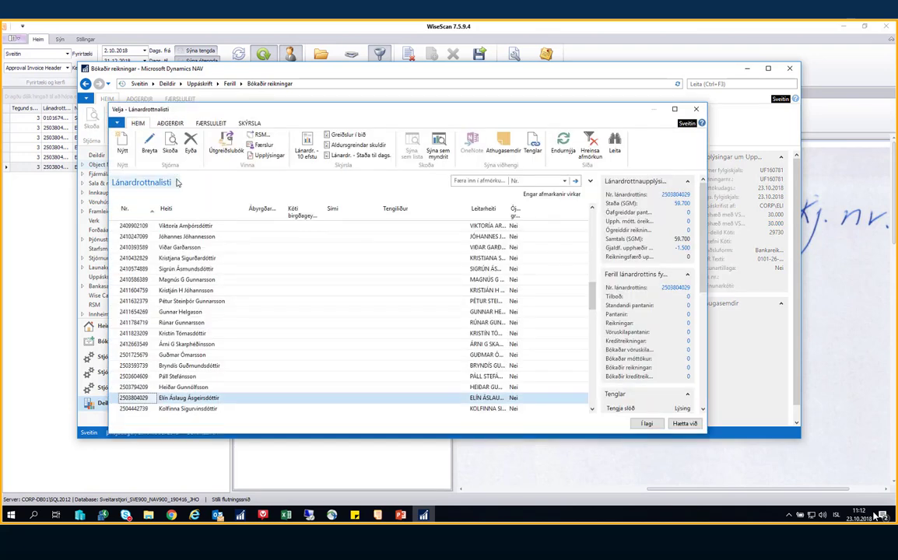
Open the vendor's ledger entries and view the 4.pdf scan attached to entry UF160780
key("ctrl+F7")
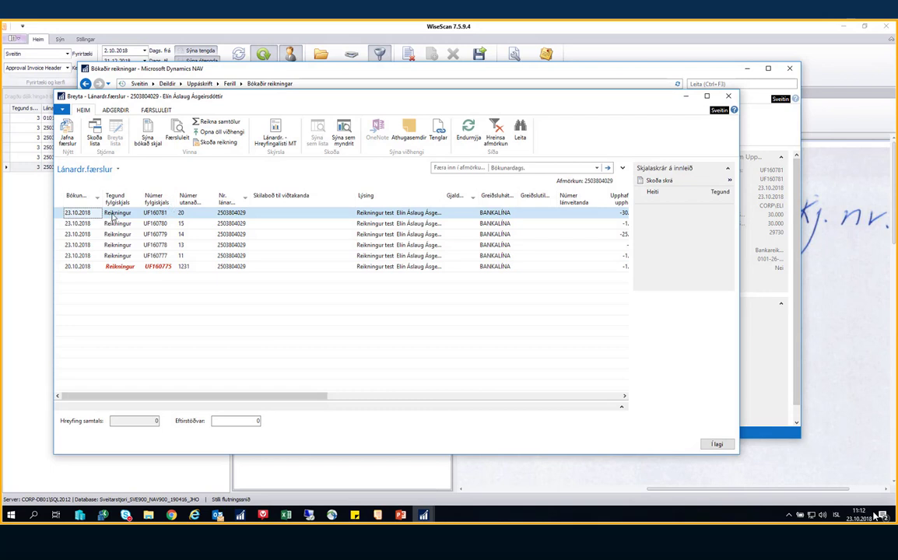
key("Down")
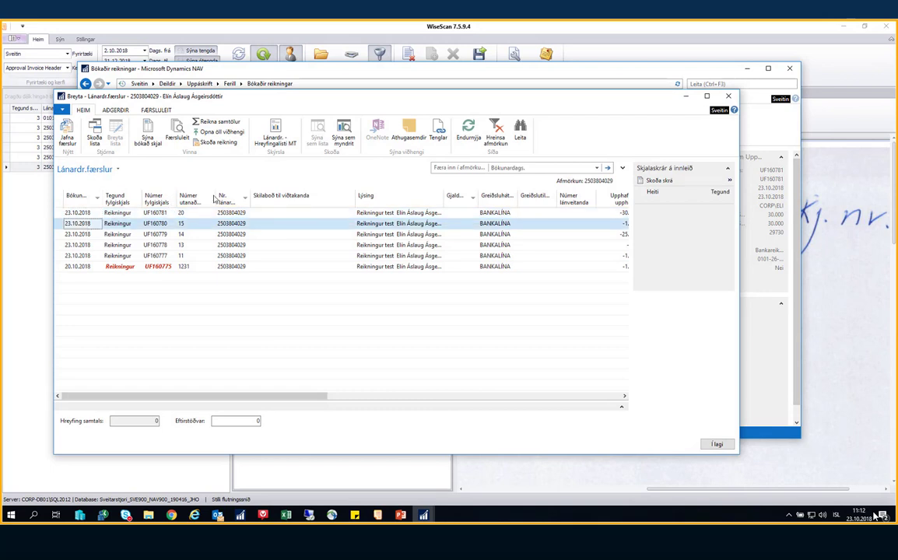
left_click(205, 134)
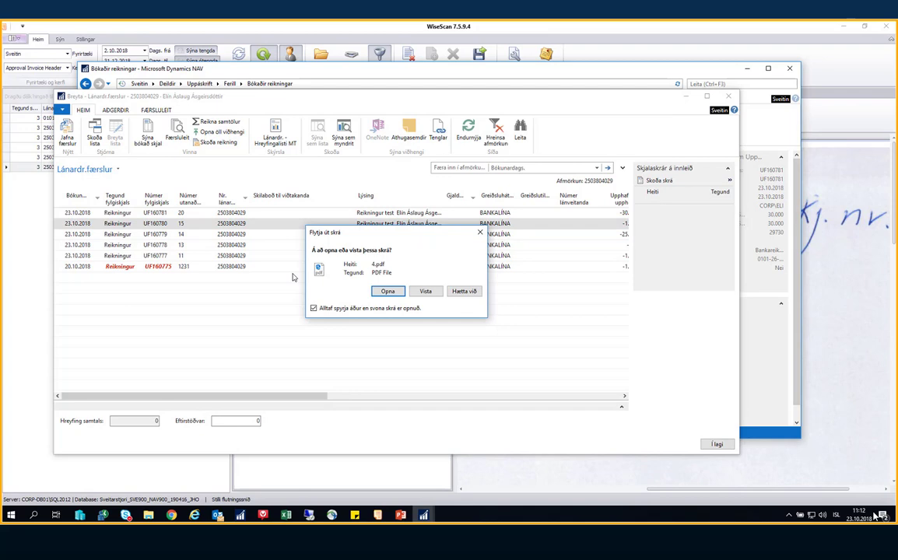
left_click(385, 293)
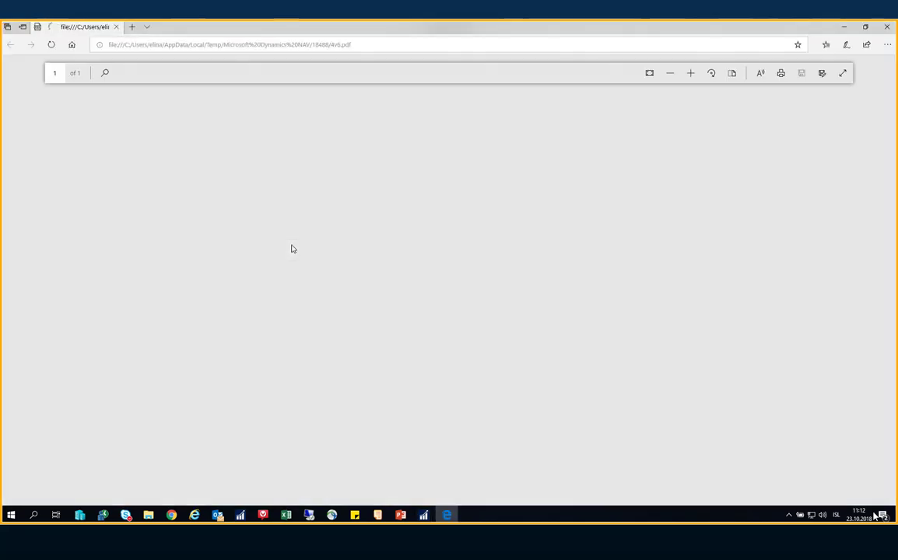
left_click(885, 27)
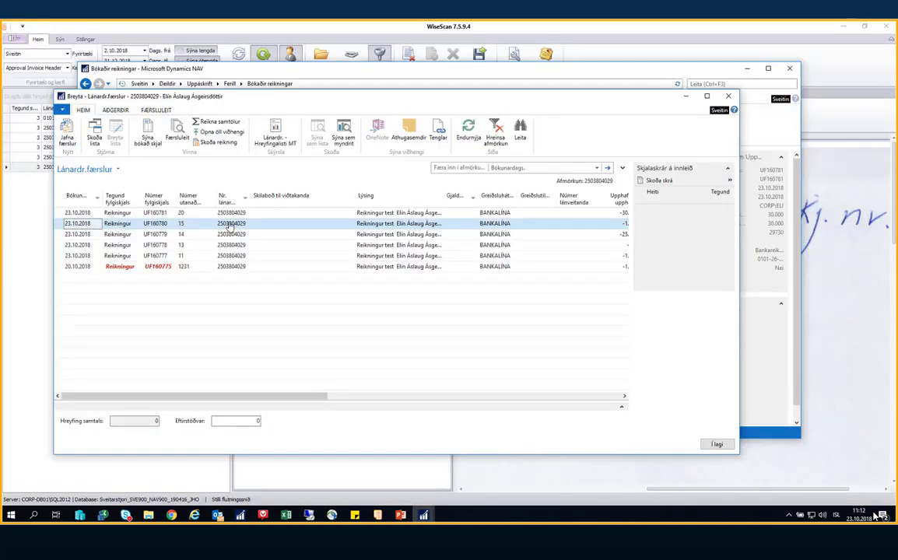
Close the Lánardr.færslur ledger entries and vendor list, then minimize NAV
left_click(359, 224)
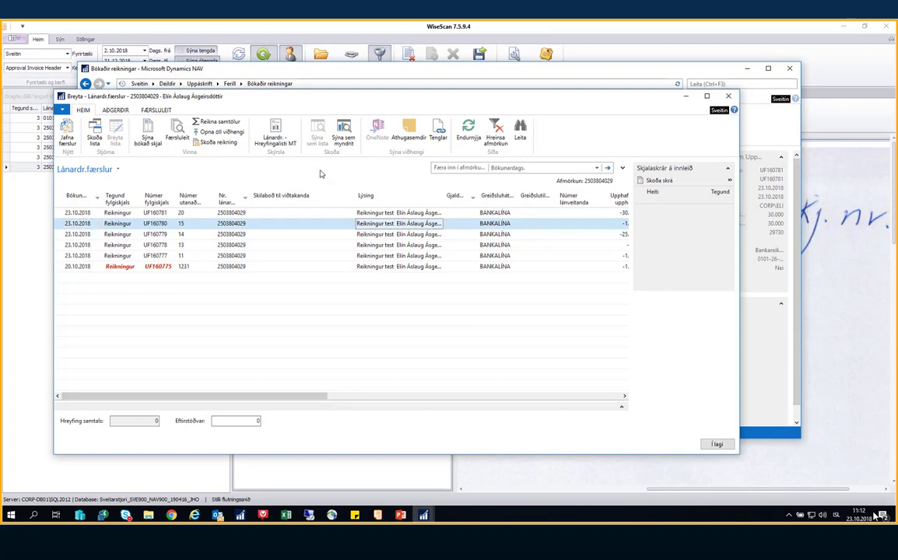
key("Escape")
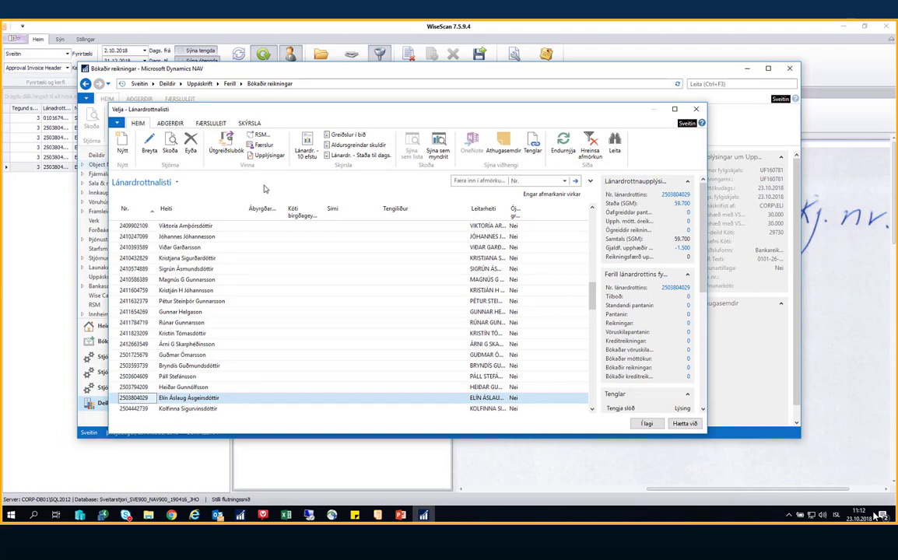
key("Escape")
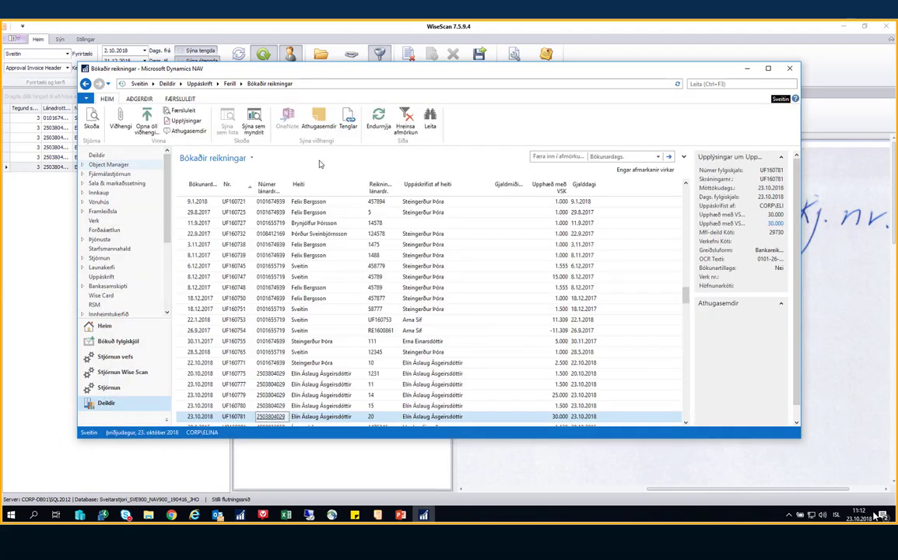
left_click(748, 71)
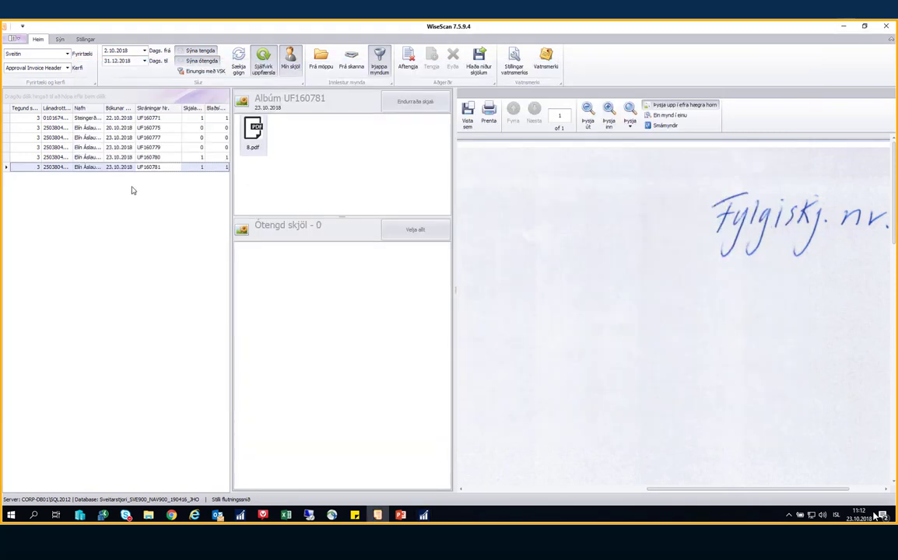
Show NAV's Uppáskrift page, set WiseScan's Kerfi to Approval Header, and restore NAV
left_click(424, 515)
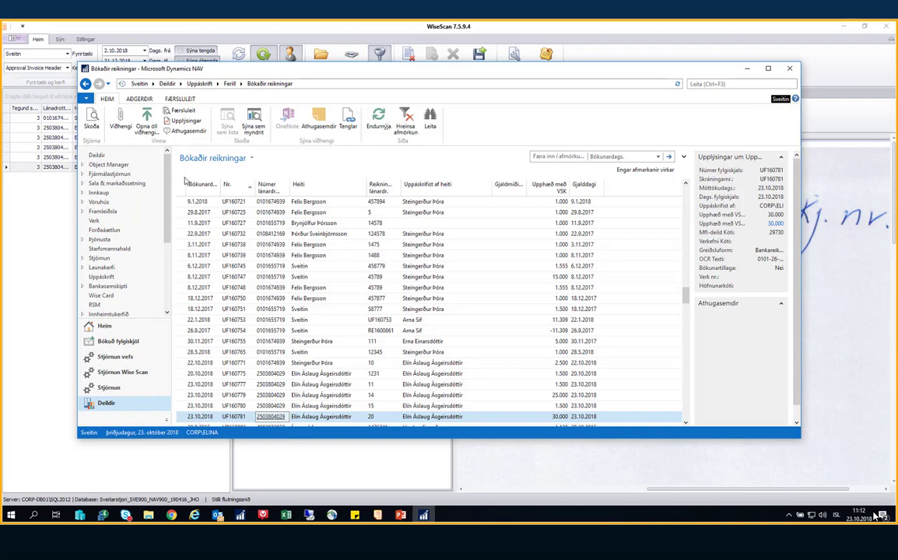
left_click(201, 84)
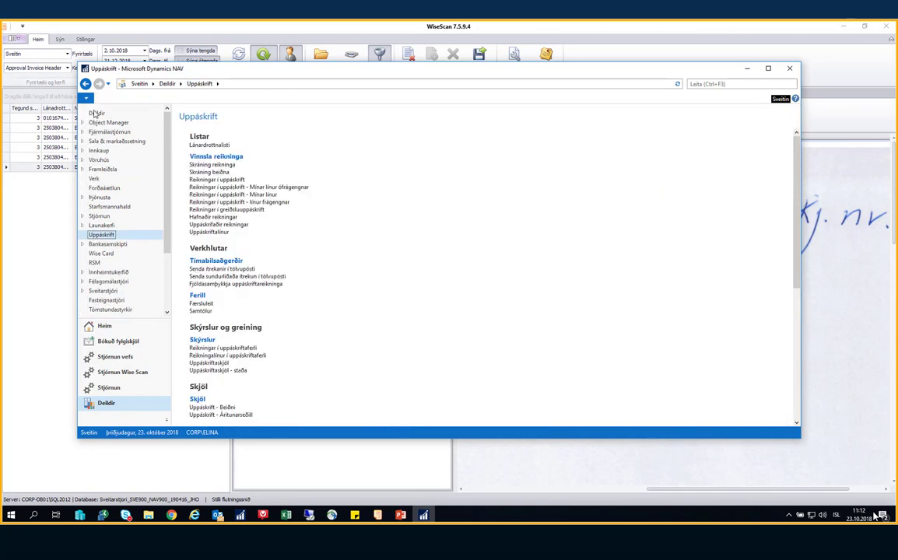
left_click(62, 67)
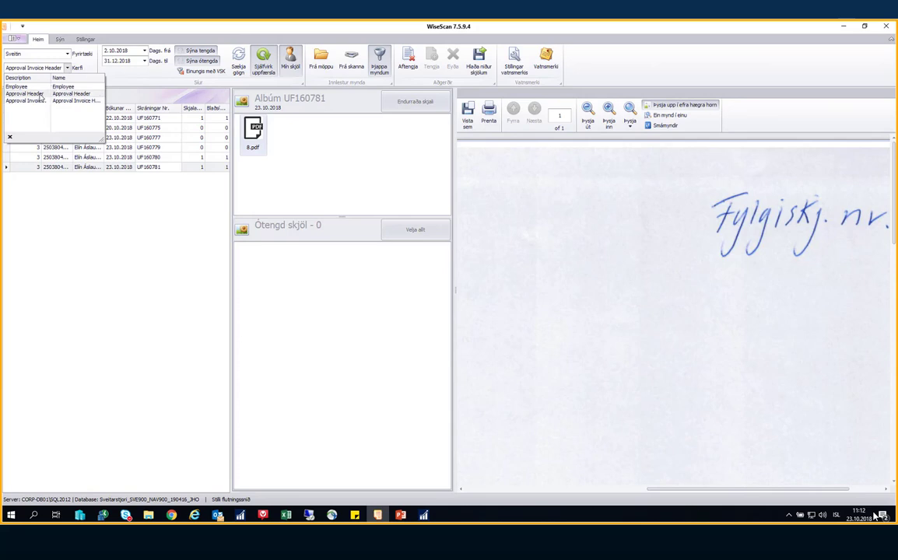
left_click(31, 93)
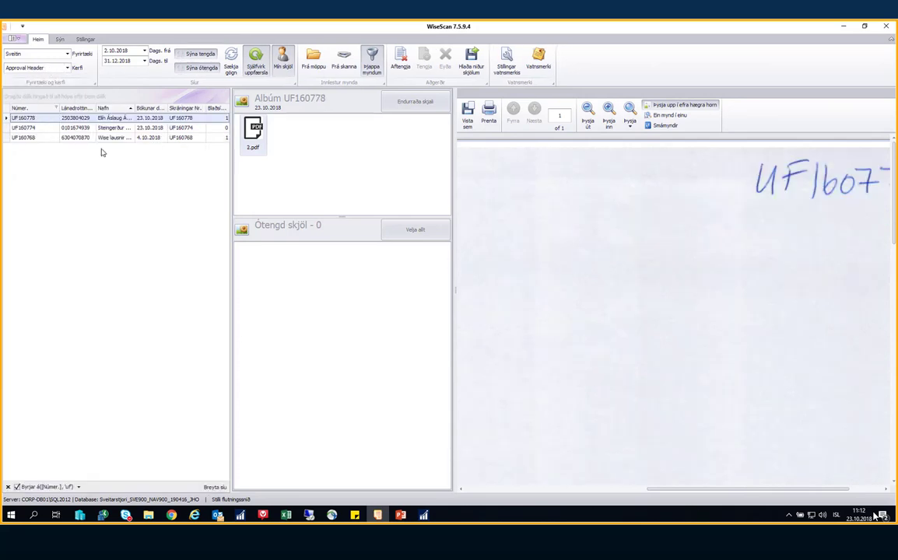
left_click(422, 516)
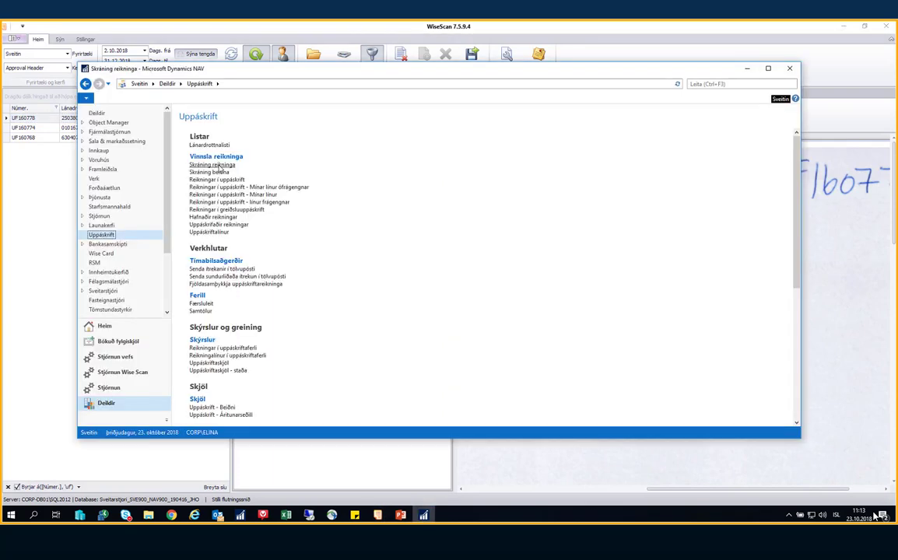
Open the Skráning reikninga invoice list from Vinnsla reikninga and nudge the NAV window left
left_click(219, 168)
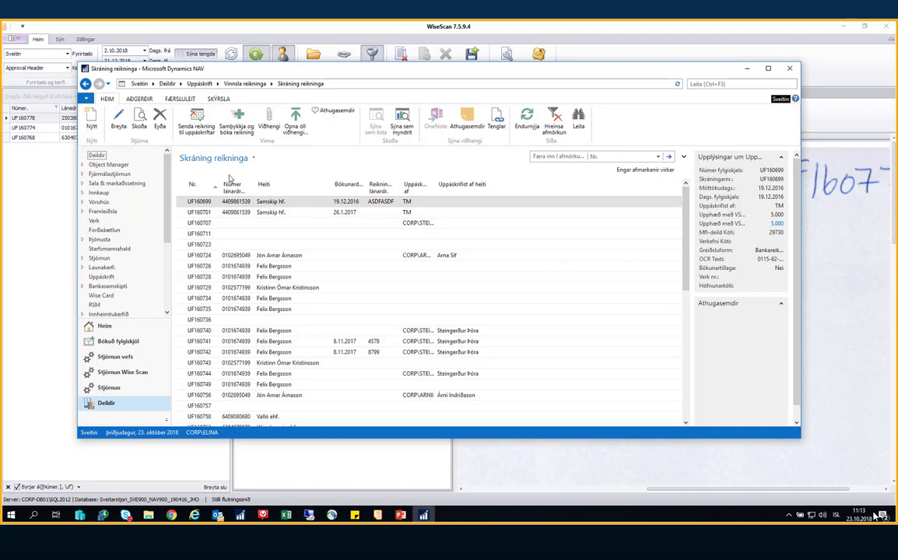
left_click(295, 167)
left_click_drag(404, 76, 395, 80)
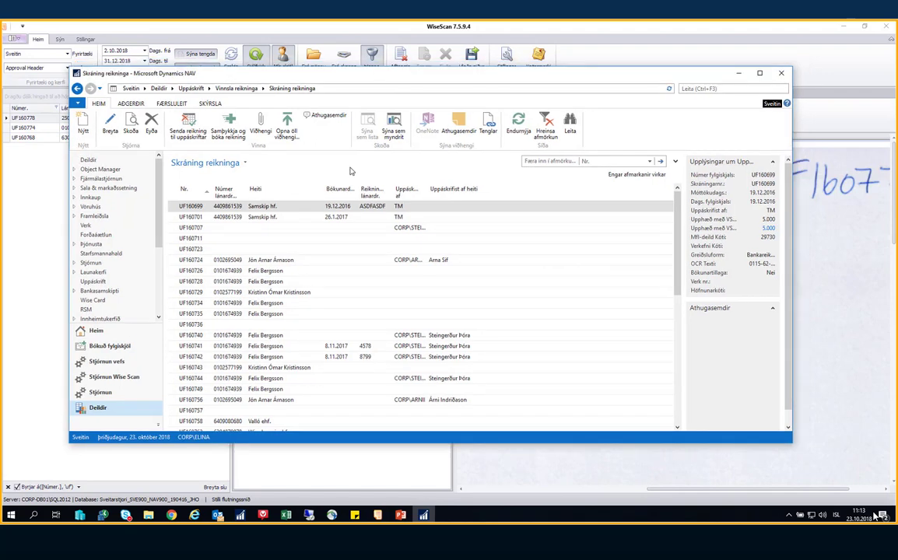